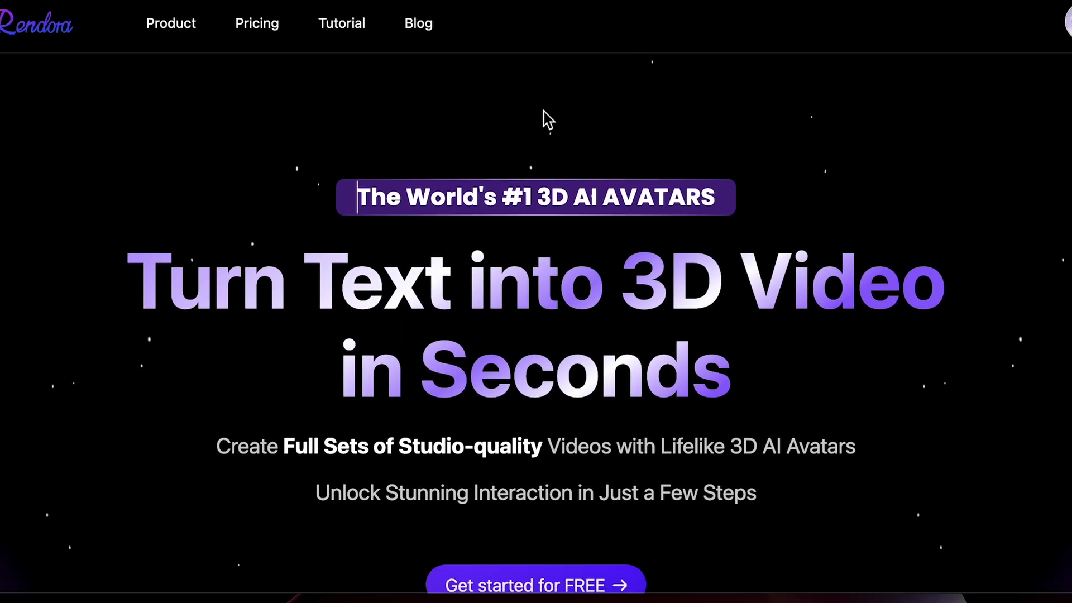
Scroll the Rendora homepage and highlight the opening words of 'The World's #1 3D AI AVATARS' badge
{"action": "scroll", "coordinate": [548, 120], "scroll_direction": "down", "scroll_amount": 4}
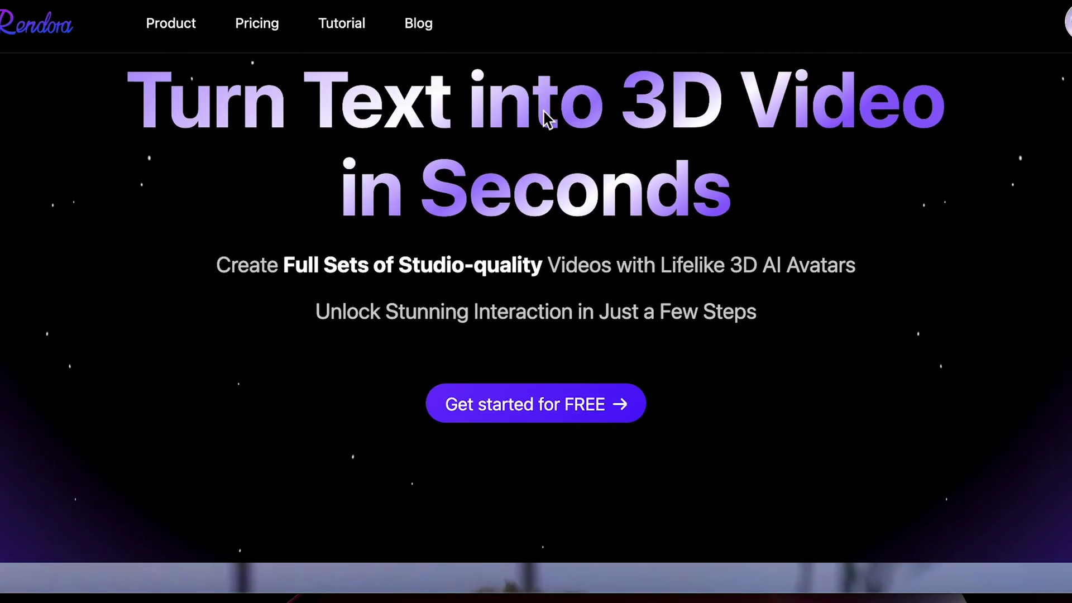
{"action": "scroll", "coordinate": [548, 120], "scroll_direction": "up", "scroll_amount": 4}
{"action": "left_click_drag", "start_coordinate": [357, 228], "coordinate": [521, 221]}
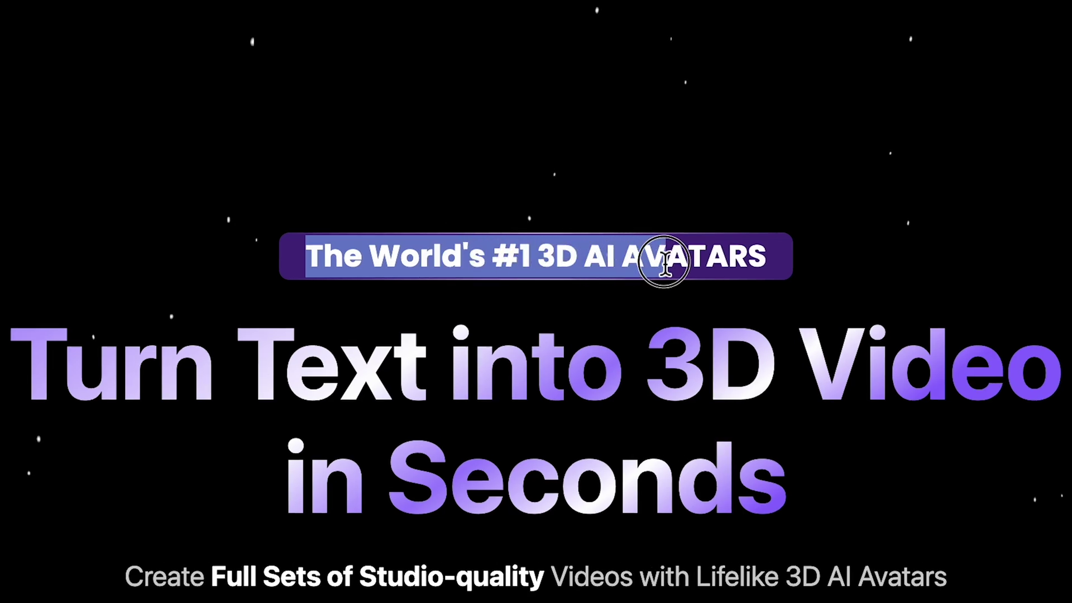
Clear the badge highlight and scroll down the landing page
{"action": "left_click", "coordinate": [776, 262]}
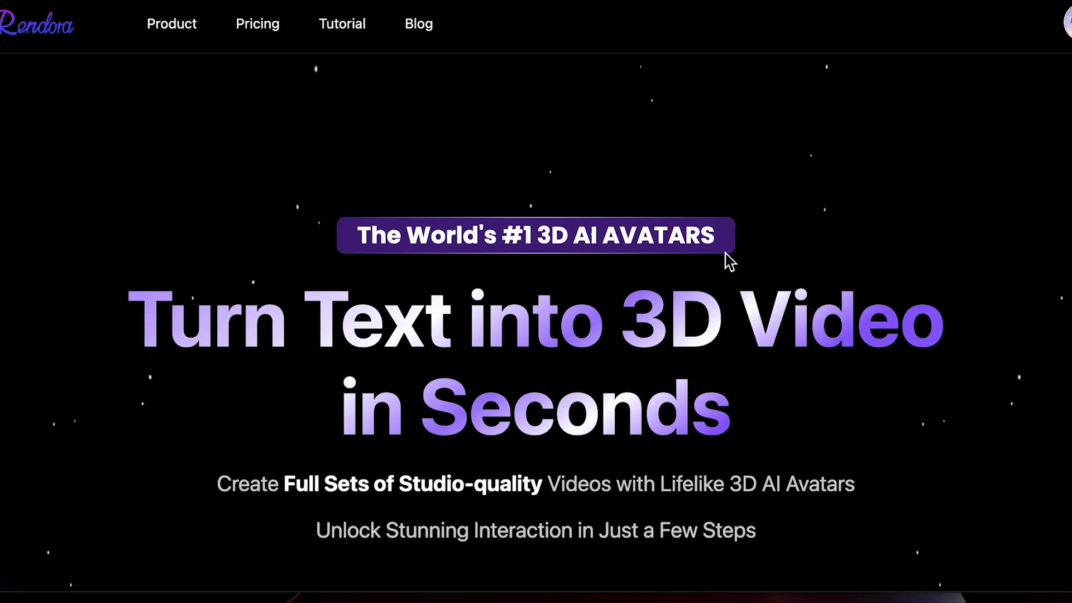
{"action": "scroll", "coordinate": [792, 262], "scroll_direction": "down", "scroll_amount": 5}
{"action": "scroll", "coordinate": [736, 213], "scroll_direction": "down", "scroll_amount": 5}
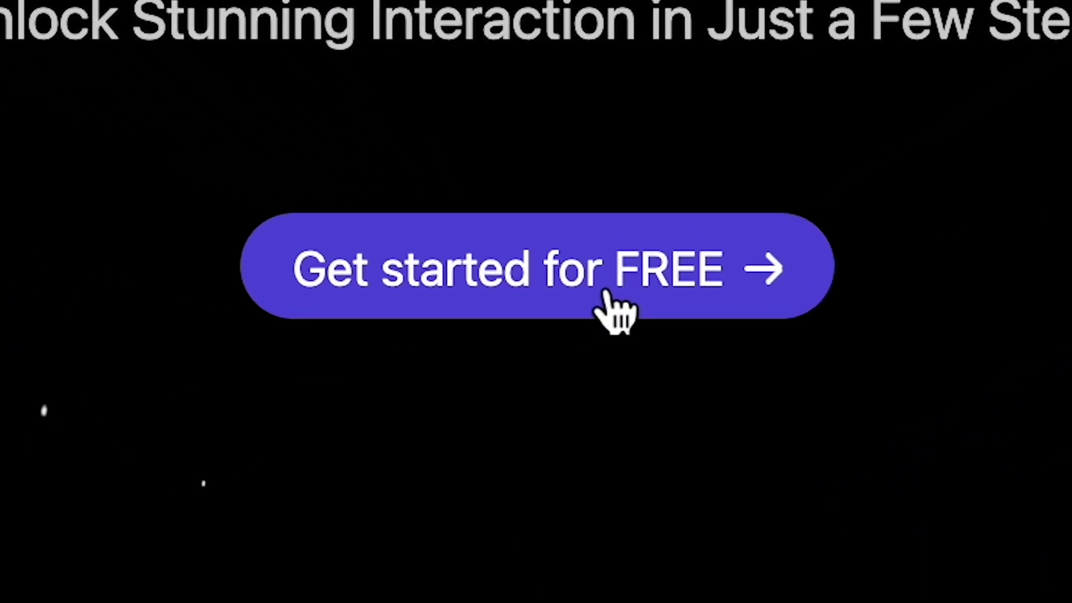
Start for free and browse the 'Start with templates' gallery, including Social News
{"action": "left_click", "coordinate": [585, 316]}
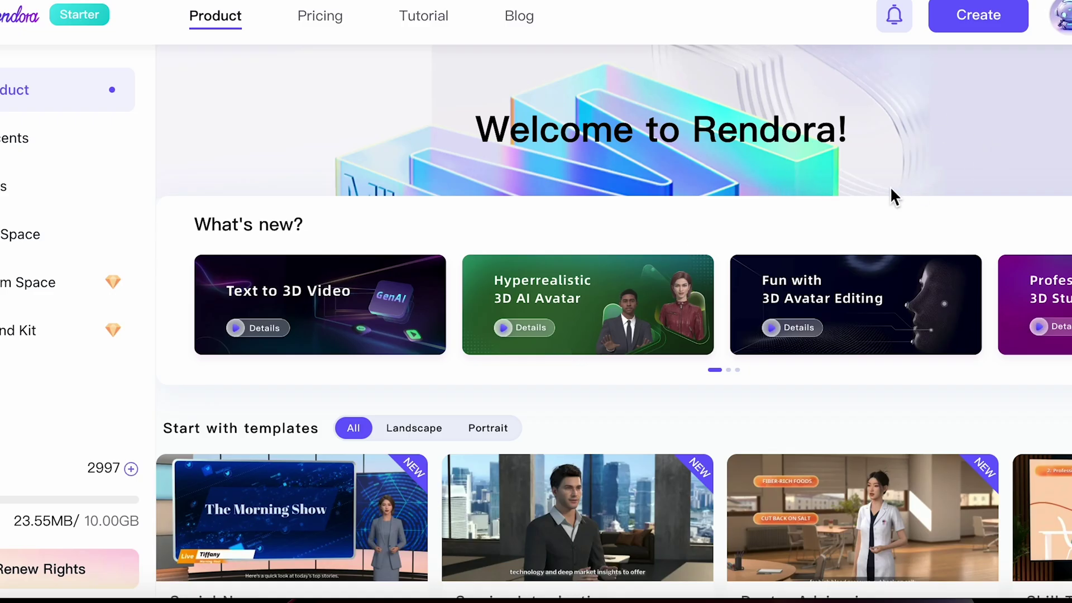
{"action": "scroll", "coordinate": [891, 190], "scroll_direction": "down", "scroll_amount": 4}
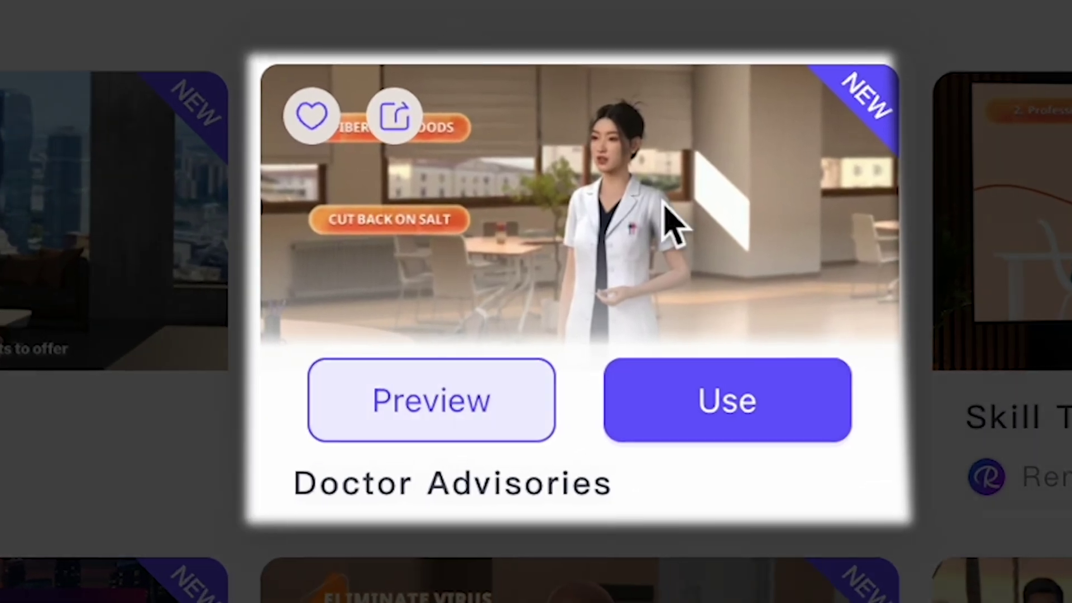
{"action": "mouse_move", "coordinate": [326, 346]}
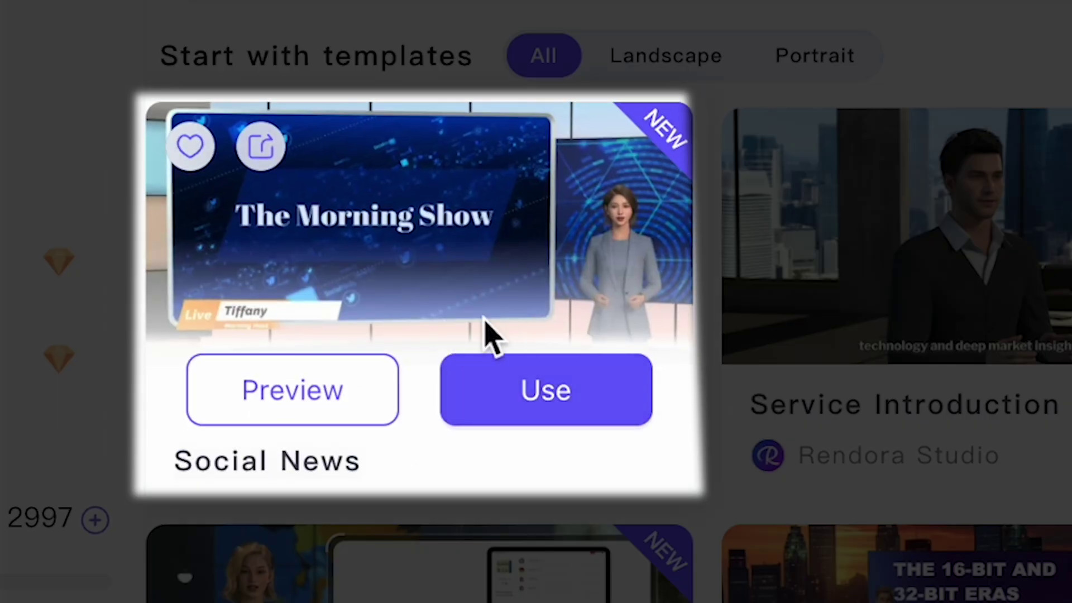
{"action": "scroll", "coordinate": [677, 275], "scroll_direction": "down", "scroll_amount": 10}
{"action": "scroll", "coordinate": [677, 277], "scroll_direction": "up", "scroll_amount": 1}
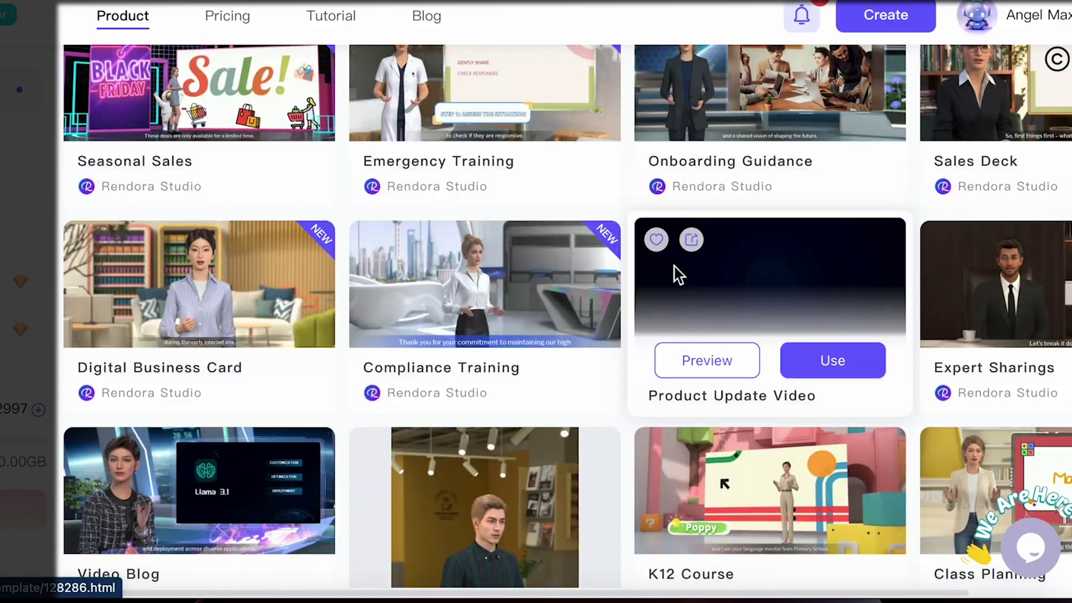
{"action": "scroll", "coordinate": [675, 274], "scroll_direction": "up", "scroll_amount": 10}
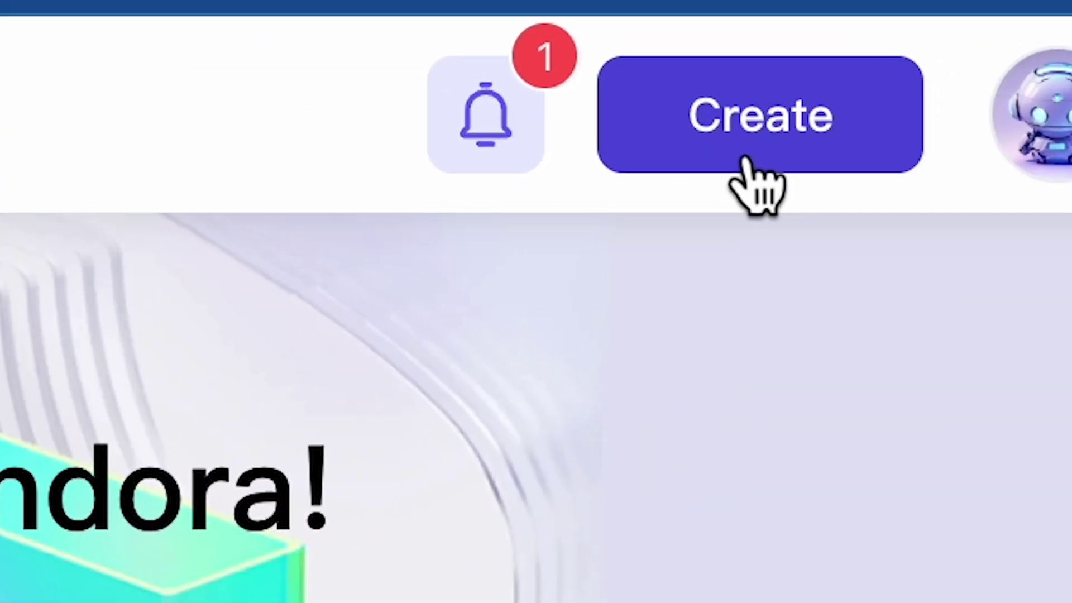
Create a new landscape video and look over the avatar and shot panels
{"action": "left_click", "coordinate": [792, 125]}
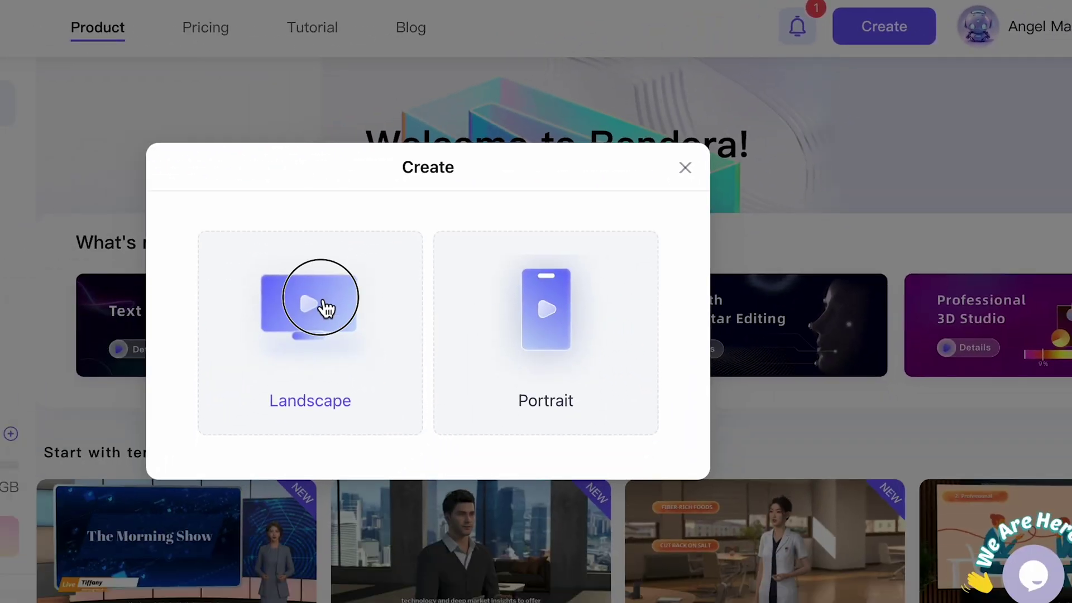
{"action": "left_click", "coordinate": [326, 307]}
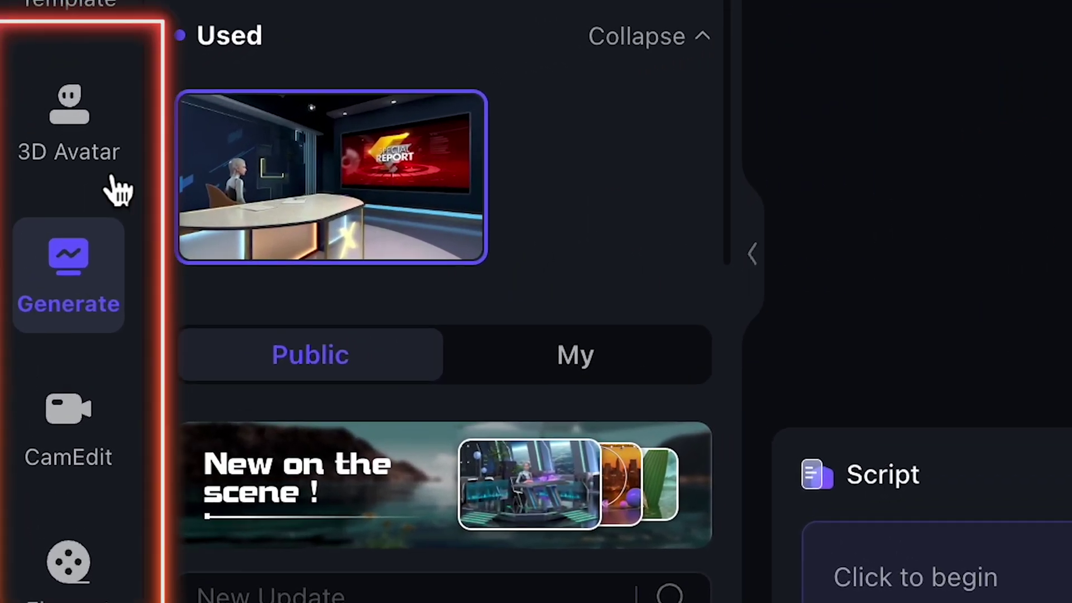
{"action": "left_click", "coordinate": [34, 193]}
{"action": "left_click", "coordinate": [87, 485]}
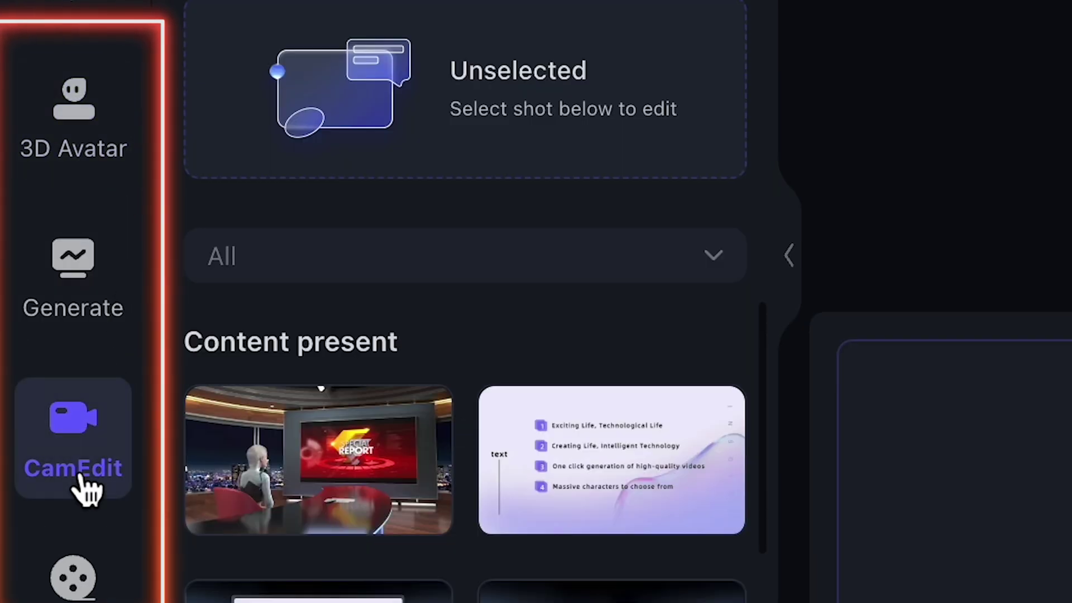
{"action": "left_click", "coordinate": [84, 262]}
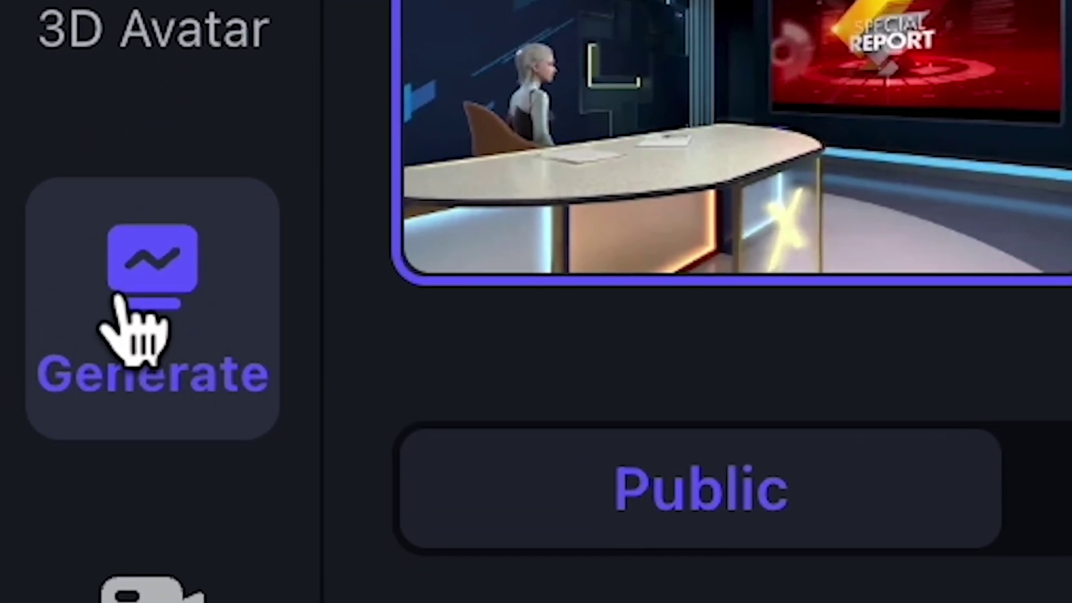
Apply the first Large Stage (Futuristic Three-Screen) and show all Large Stage options
{"action": "scroll", "coordinate": [515, 240], "scroll_direction": "down", "scroll_amount": 3}
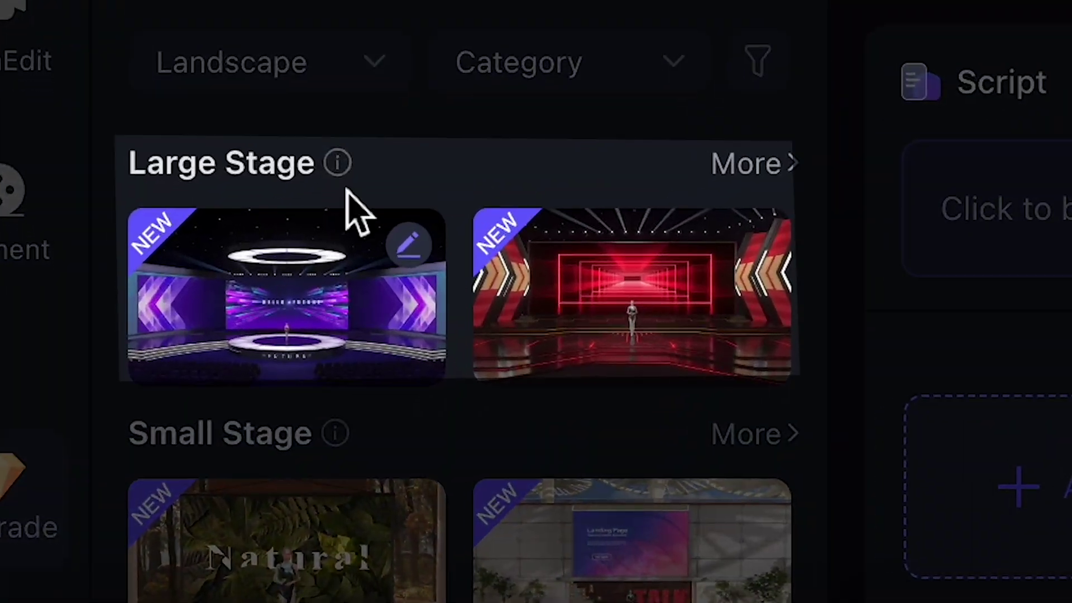
{"action": "left_click", "coordinate": [275, 335]}
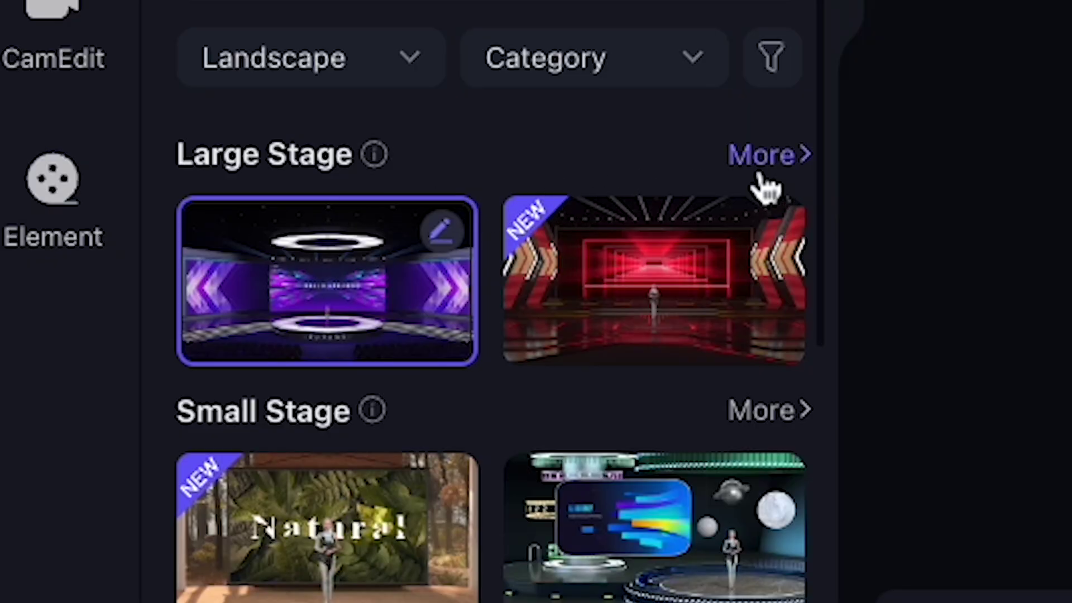
{"action": "left_click", "coordinate": [761, 167]}
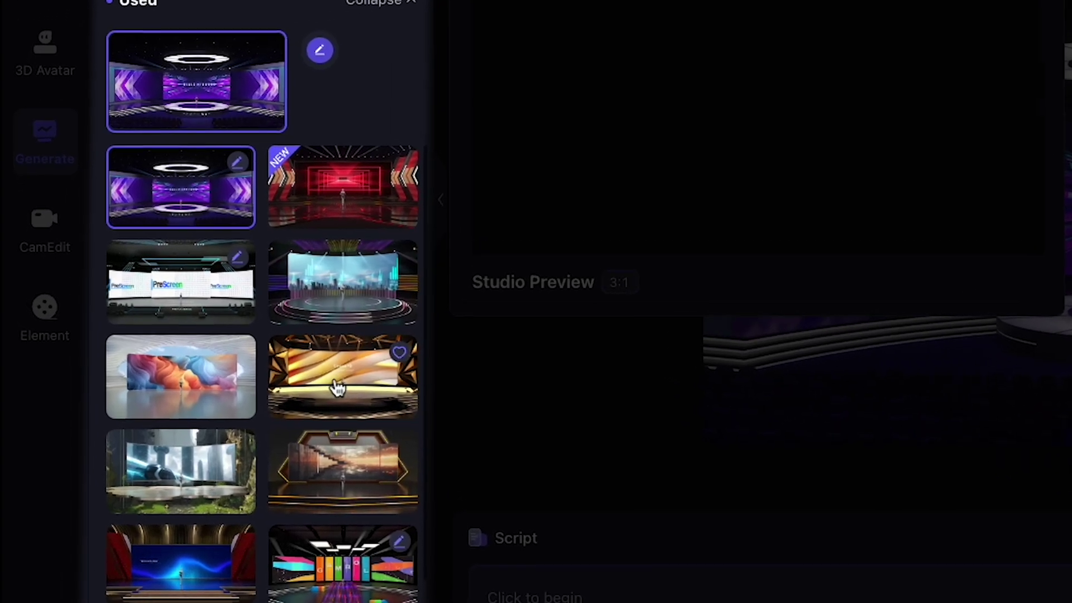
{"action": "mouse_move", "coordinate": [271, 366]}
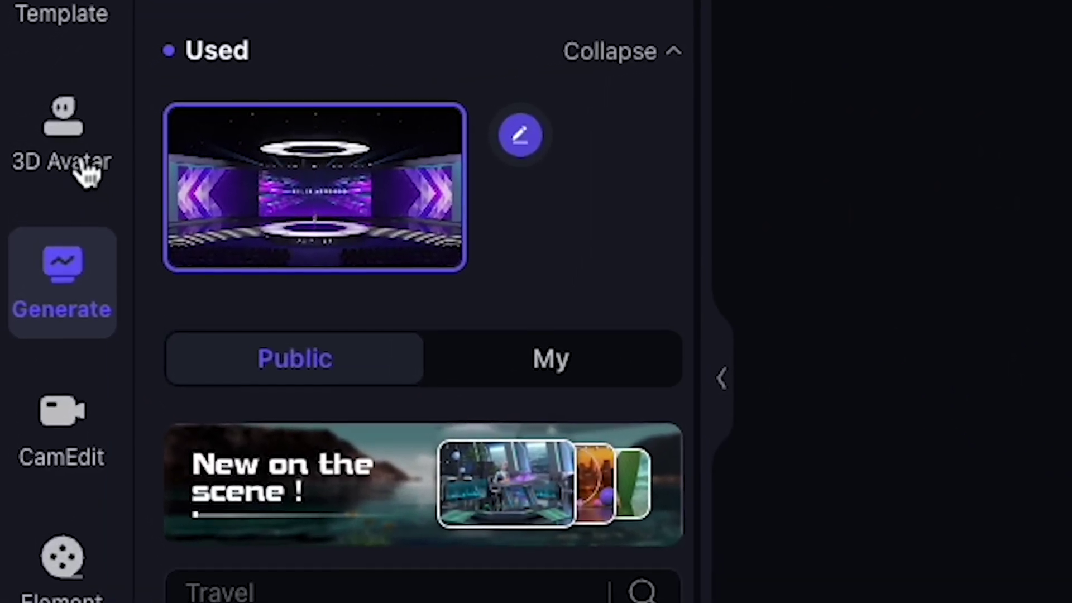
Browse the 3D avatars and add Ashley to favourites
{"action": "left_click", "coordinate": [25, 137]}
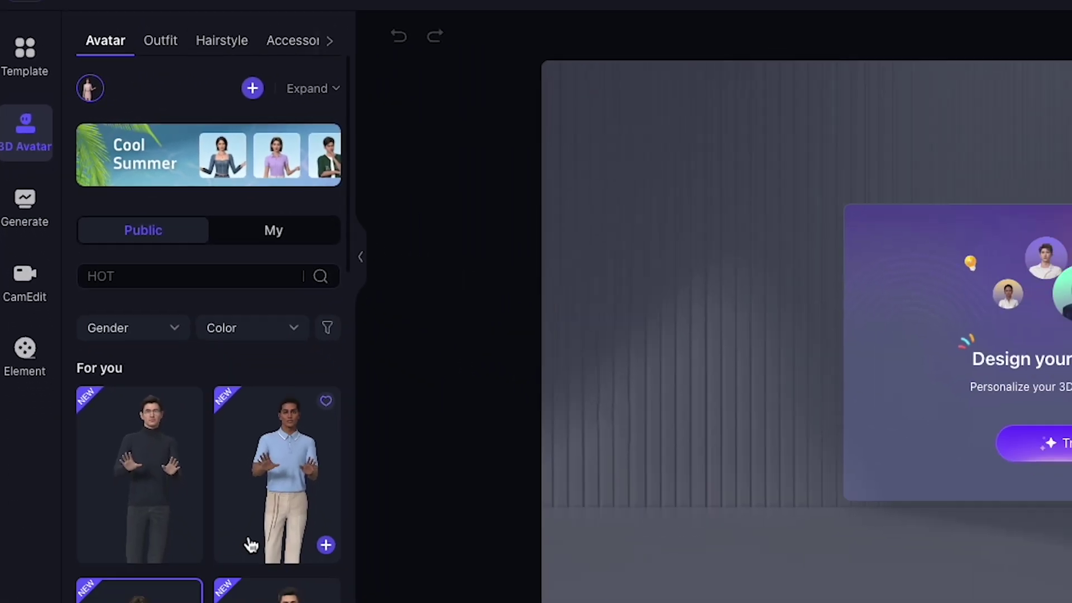
{"action": "scroll", "coordinate": [202, 468], "scroll_direction": "down", "scroll_amount": 3}
{"action": "scroll", "coordinate": [203, 468], "scroll_direction": "down", "scroll_amount": 1}
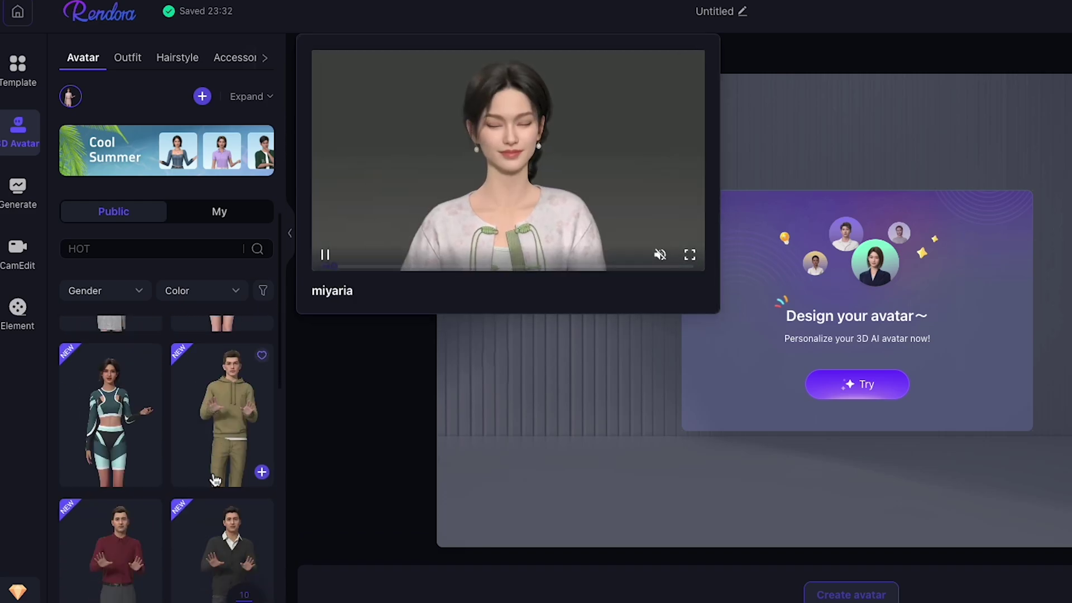
{"action": "scroll", "coordinate": [215, 480], "scroll_direction": "down", "scroll_amount": 4}
{"action": "scroll", "coordinate": [214, 480], "scroll_direction": "up", "scroll_amount": 5}
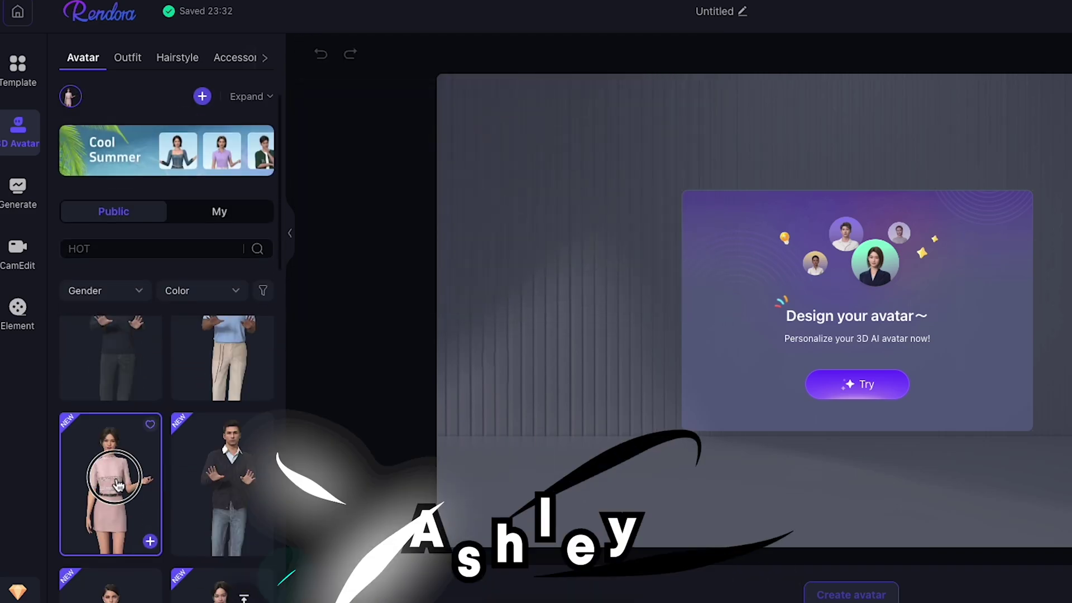
{"action": "left_click", "coordinate": [148, 127]}
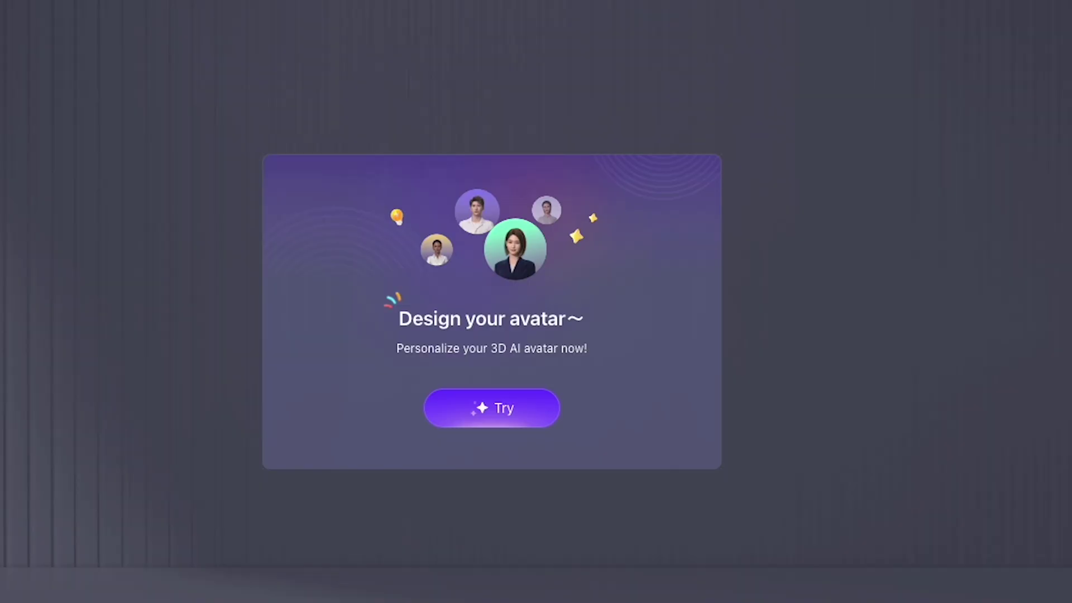
Load the avatar into the designer and filter avatars to Male gender
{"action": "left_click", "coordinate": [512, 452]}
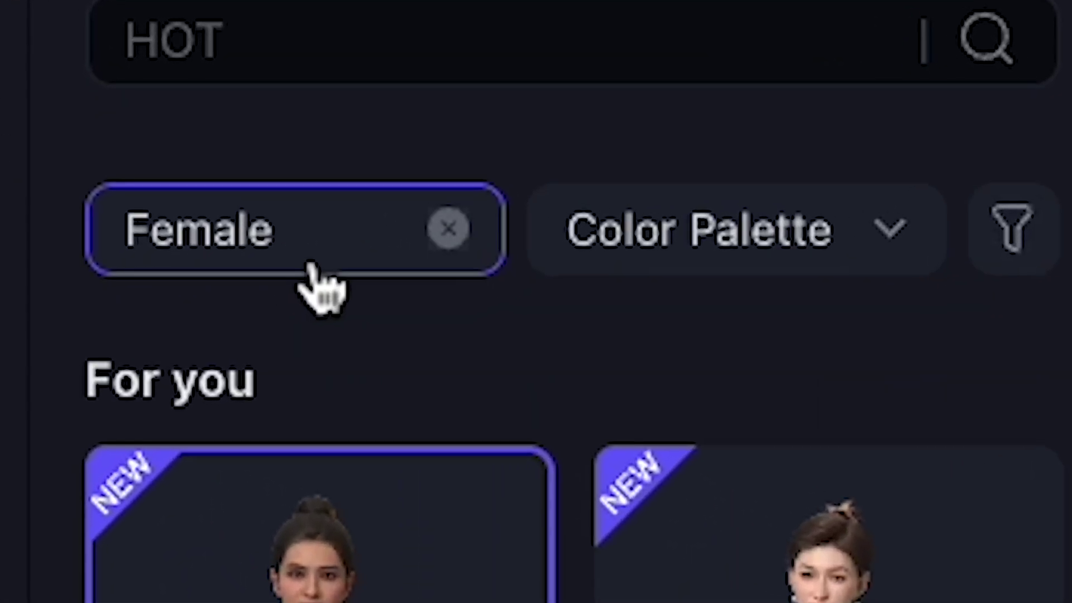
{"action": "left_click", "coordinate": [111, 323]}
{"action": "left_click", "coordinate": [255, 591]}
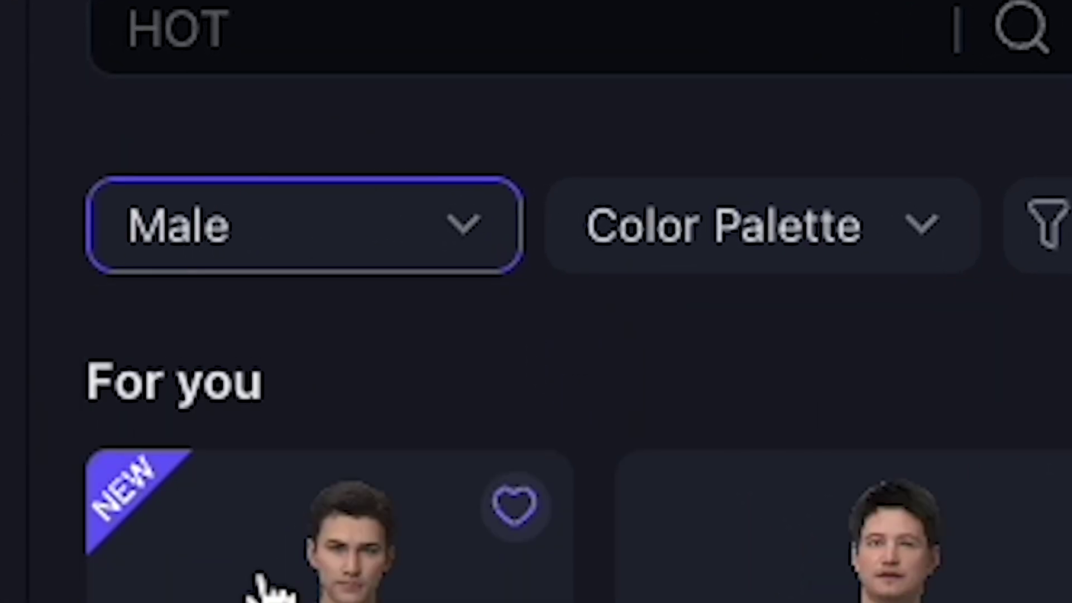
{"action": "scroll", "coordinate": [194, 430], "scroll_direction": "down", "scroll_amount": 2}
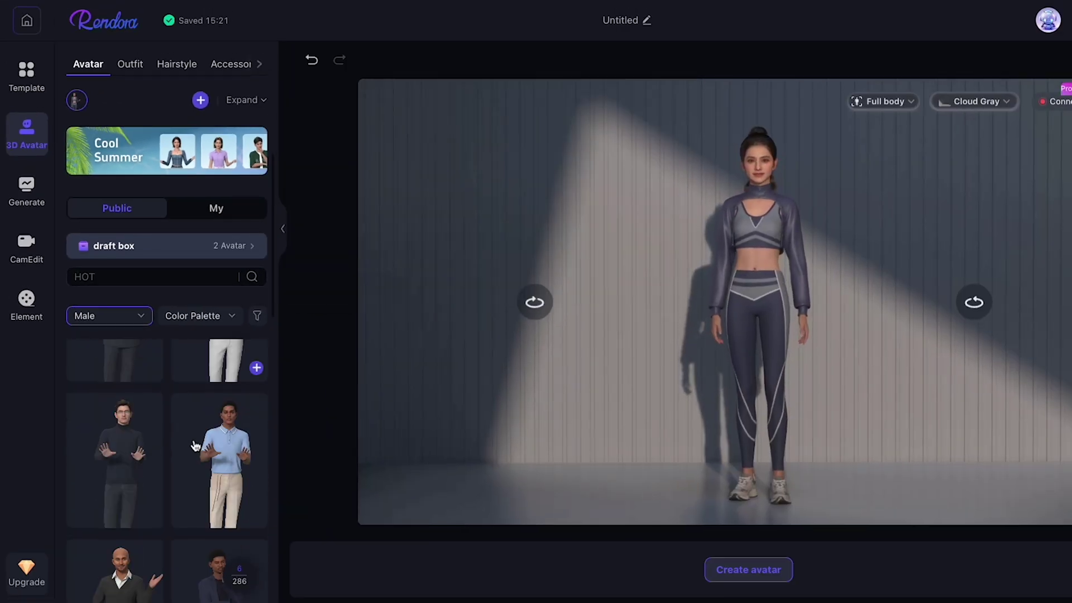
{"action": "scroll", "coordinate": [223, 441], "scroll_direction": "up", "scroll_amount": 3}
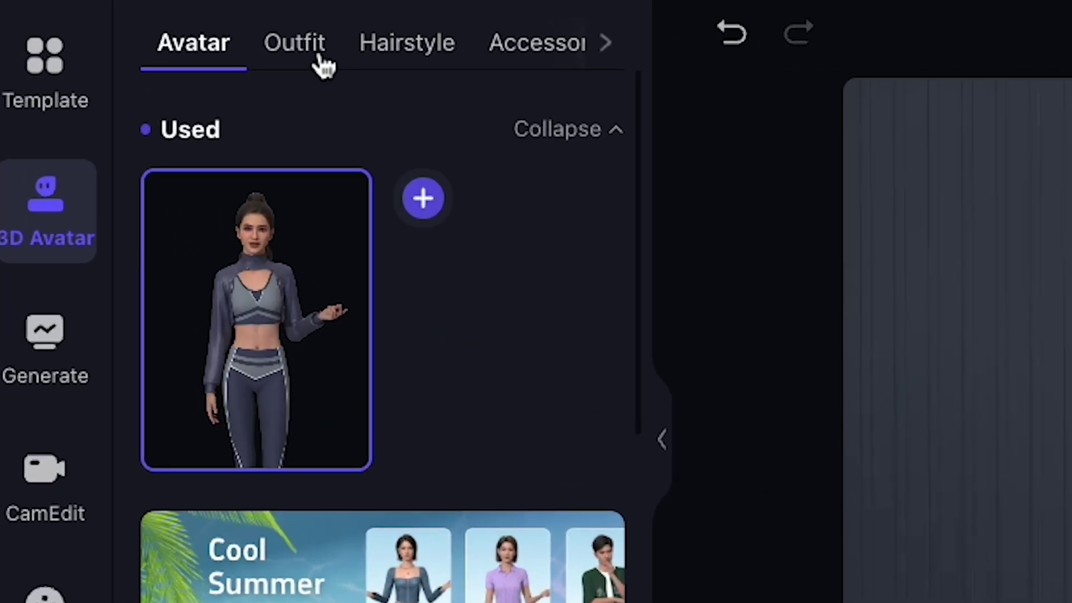
Put the tan cardigan and jeans outfit on the avatar
{"action": "left_click", "coordinate": [137, 64]}
{"action": "scroll", "coordinate": [343, 564], "scroll_direction": "down", "scroll_amount": 3}
{"action": "mouse_move", "coordinate": [258, 333]}
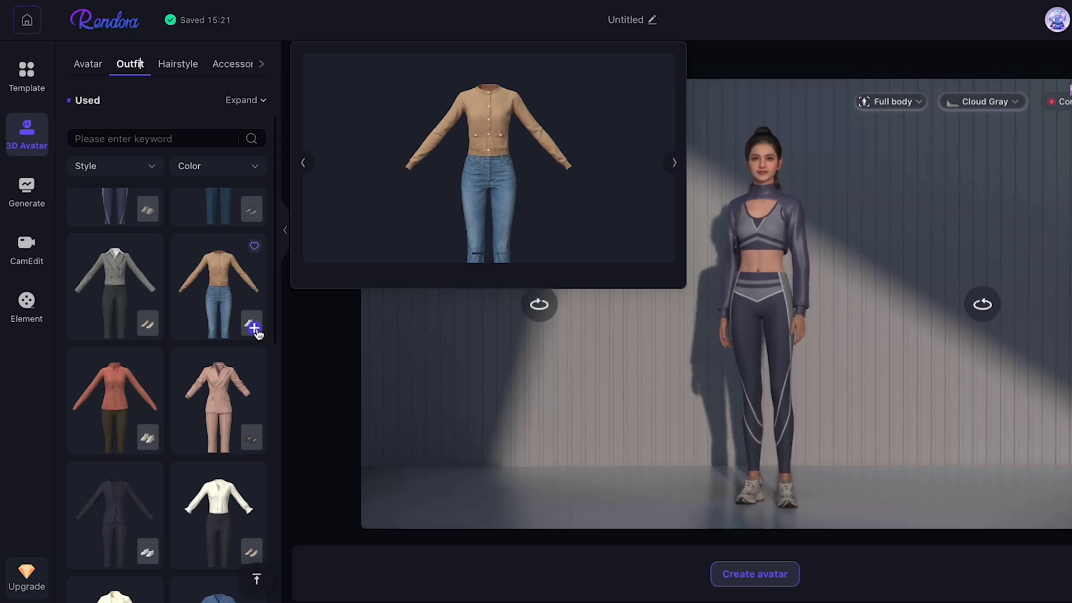
{"action": "left_click", "coordinate": [254, 328]}
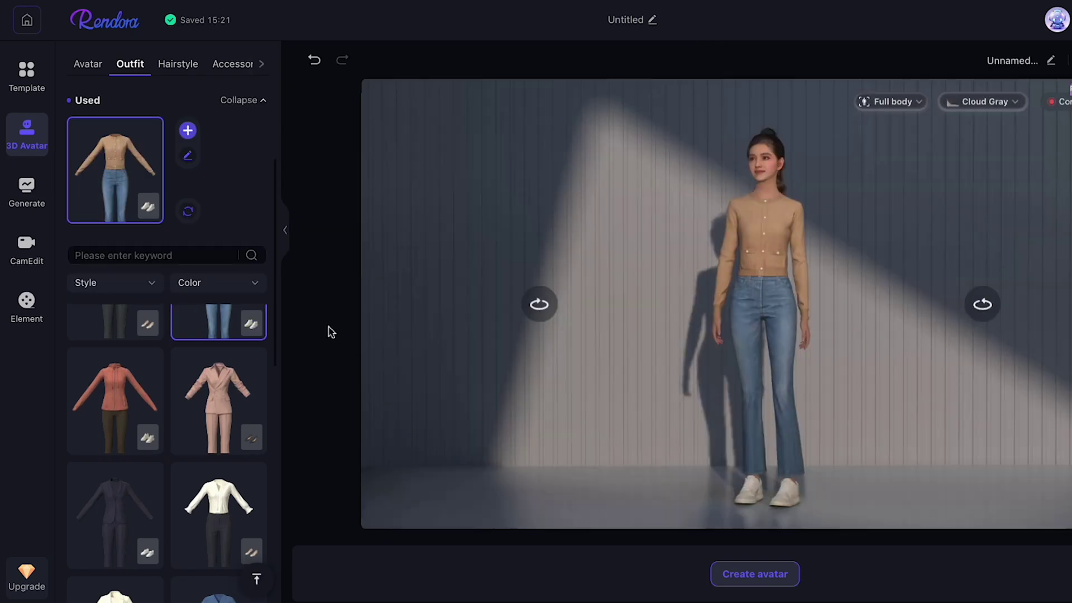
{"action": "left_click_drag", "start_coordinate": [756, 257], "coordinate": [697, 326]}
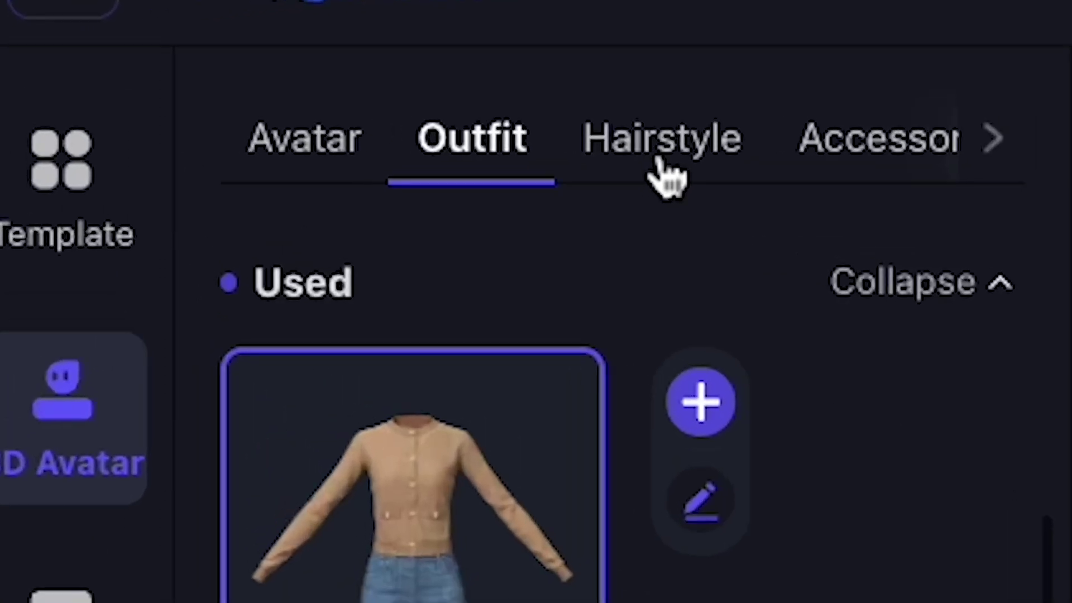
Give the avatar a top-knot bun hairstyle and frame the preview with Zoom in
{"action": "left_click", "coordinate": [663, 162]}
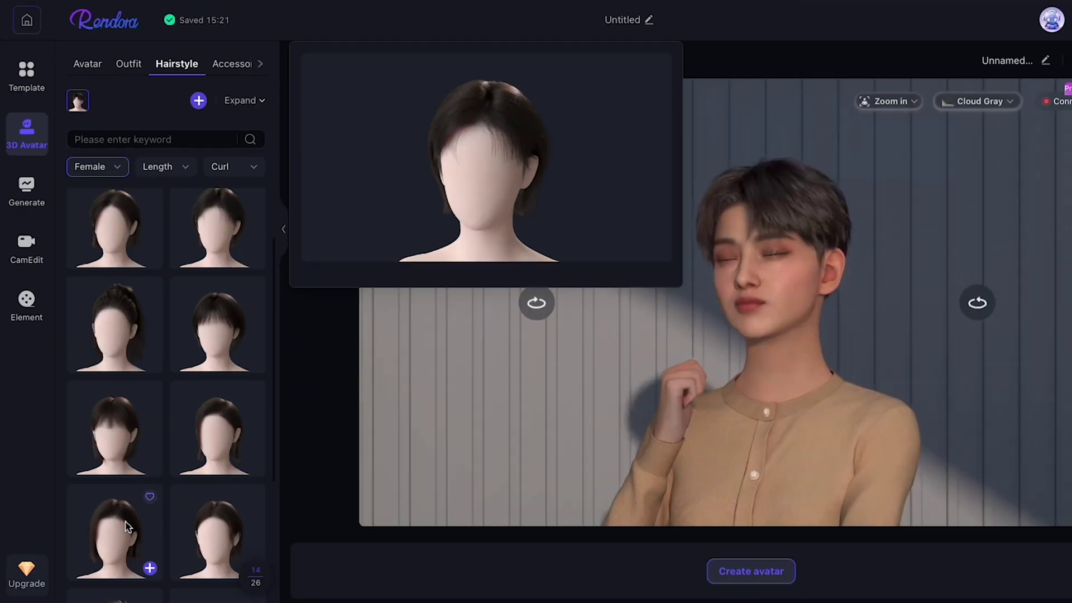
{"action": "left_click", "coordinate": [128, 526]}
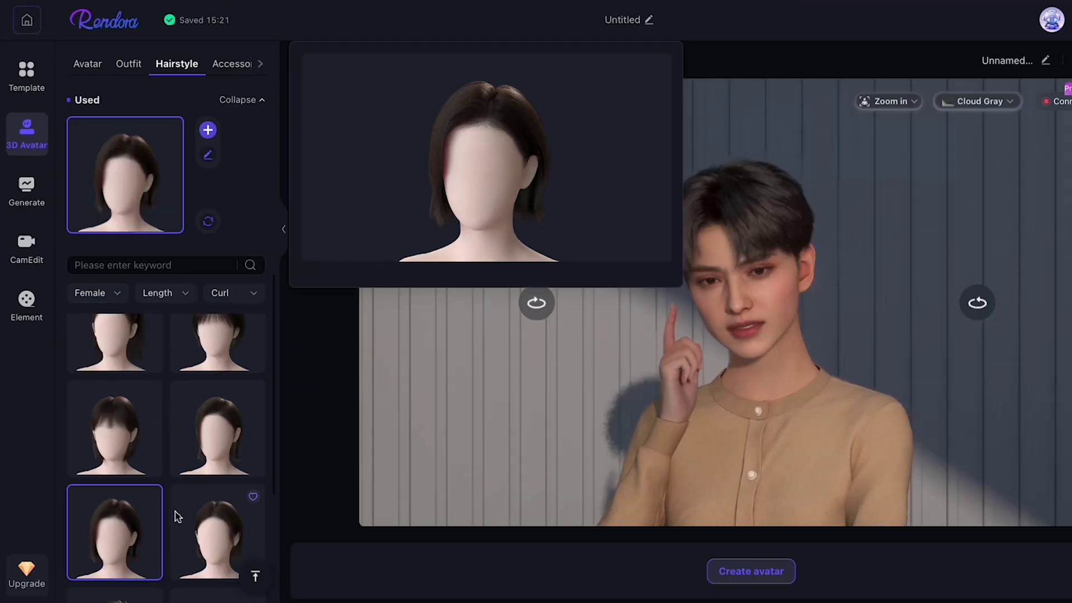
{"action": "scroll", "coordinate": [154, 529], "scroll_direction": "down", "scroll_amount": 3}
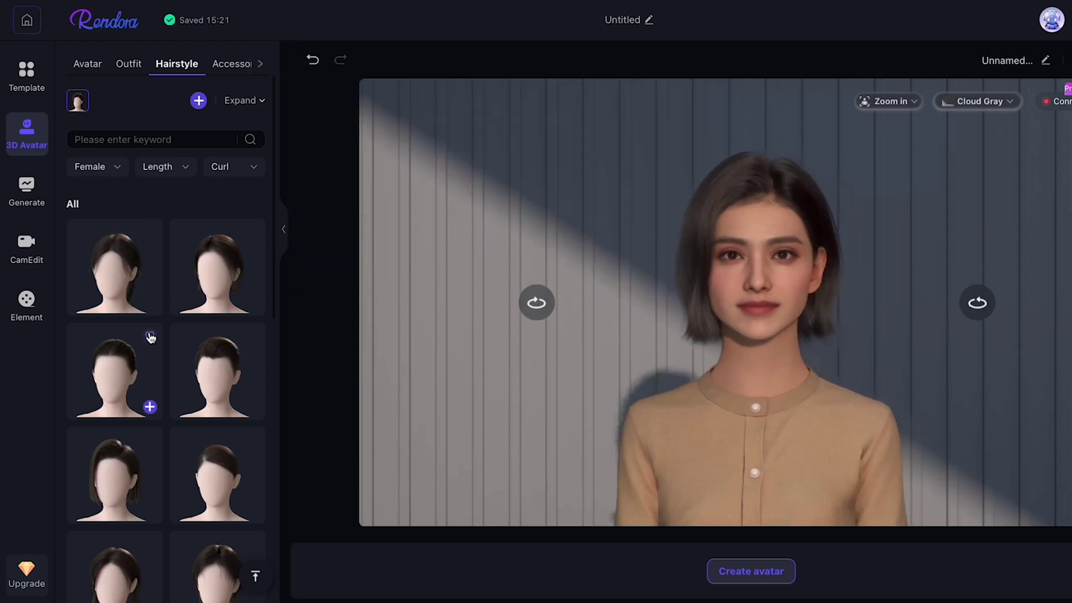
{"action": "scroll", "coordinate": [148, 335], "scroll_direction": "down", "scroll_amount": 2}
{"action": "left_click", "coordinate": [152, 360]}
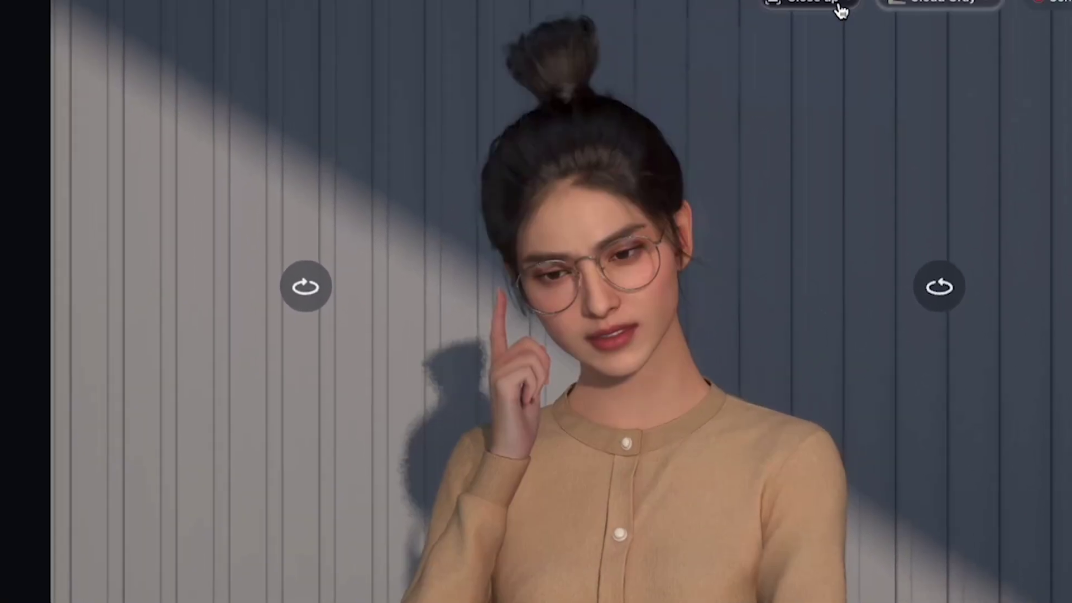
{"action": "left_click", "coordinate": [885, 98]}
{"action": "left_click", "coordinate": [906, 168]}
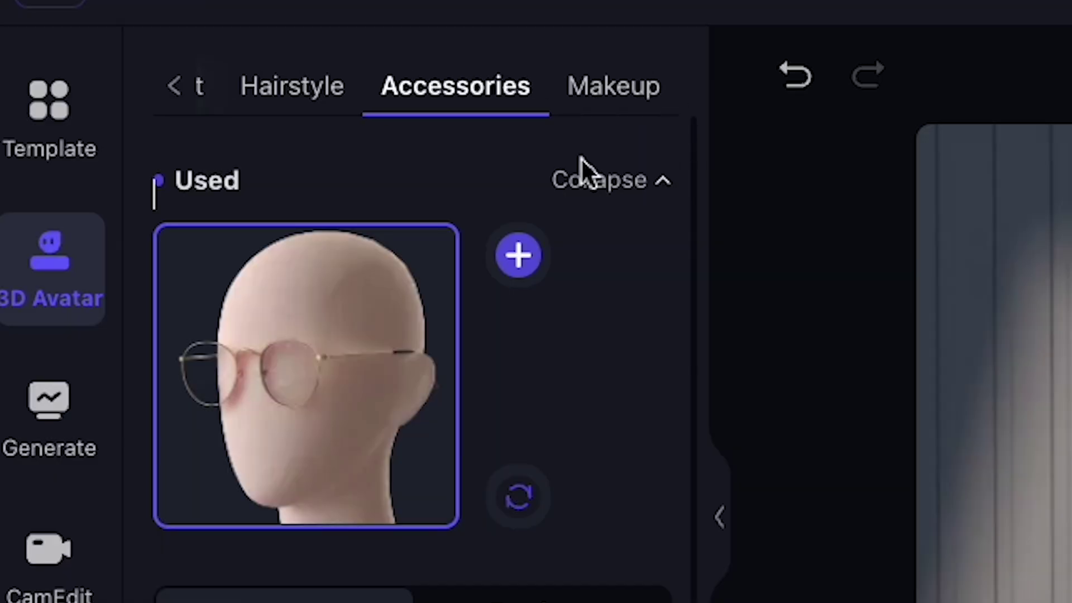
Apply the second makeup look and preview the avatar full screen
{"action": "left_click", "coordinate": [241, 70]}
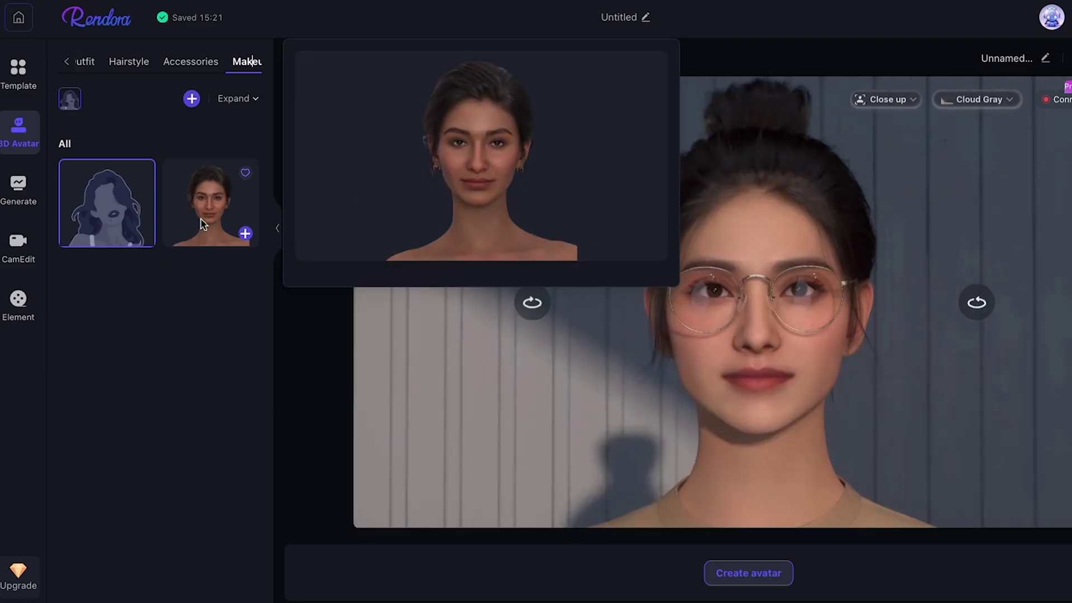
{"action": "left_click", "coordinate": [636, 531]}
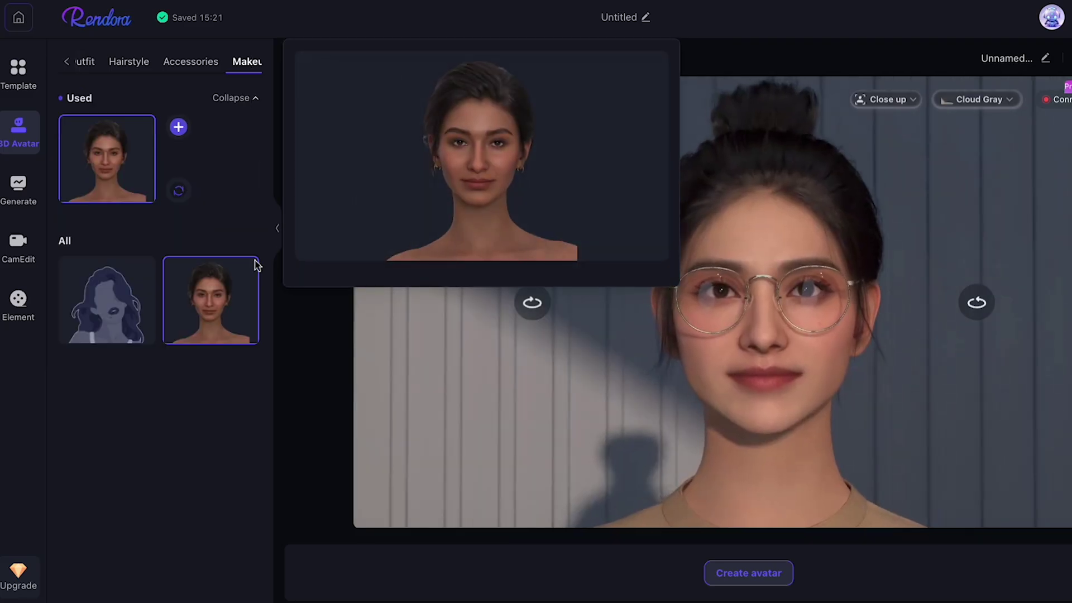
{"action": "mouse_move", "coordinate": [140, 308]}
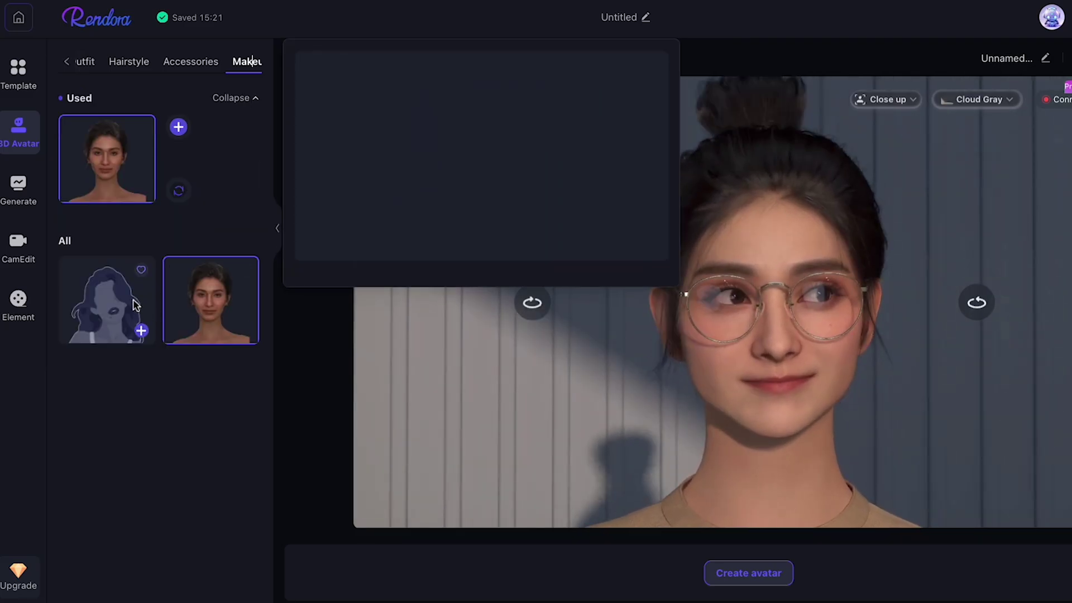
{"action": "double_click", "coordinate": [608, 370]}
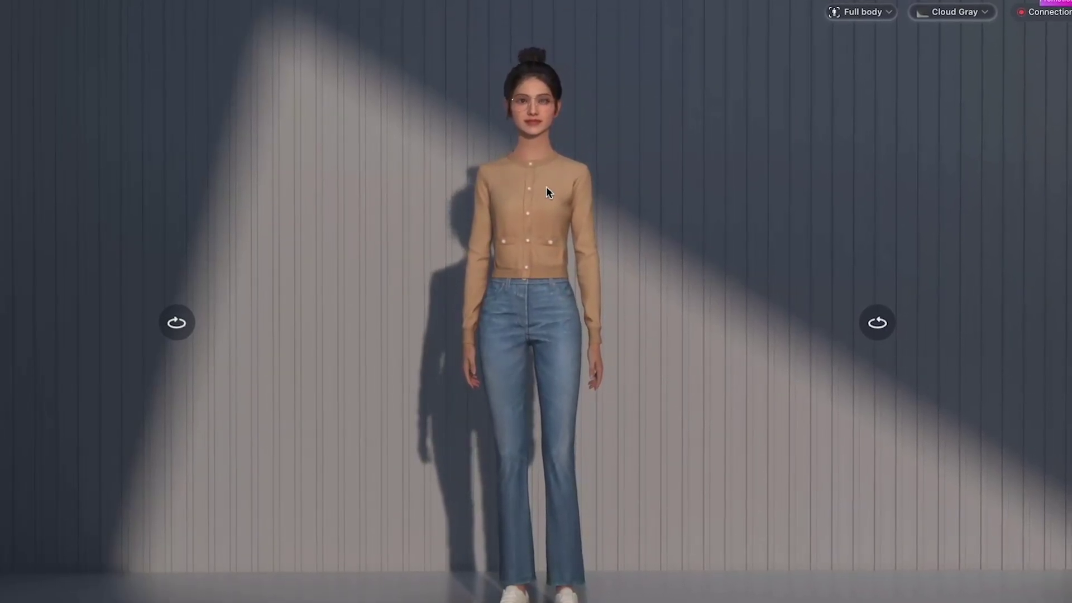
{"action": "key", "text": "Escape"}
Paste the welcome script into the video's script and bring up the script library
{"action": "mouse_move", "coordinate": [121, 226]}
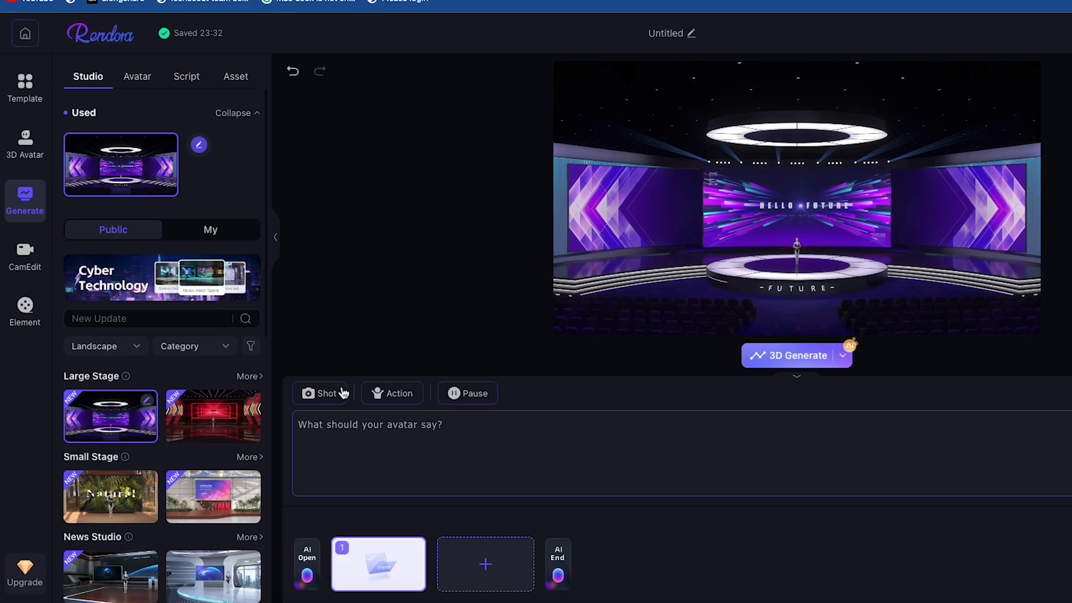
{"action": "left_click", "coordinate": [347, 436]}
{"action": "type", "text": "\"Hello and welcome to the Angel Mac! Today, we're excited to introduce a new character on the channel—meet Ezekiel. You can expect amazing performances very soon. So, make sure to subscribe and like this video to stay tuned!\""}
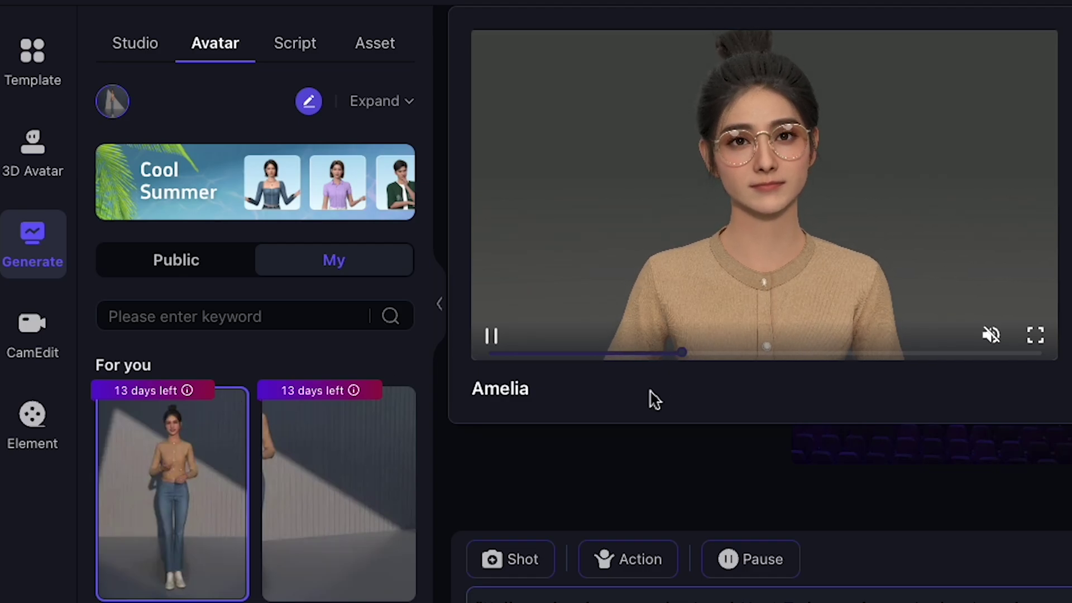
{"action": "left_click", "coordinate": [295, 43]}
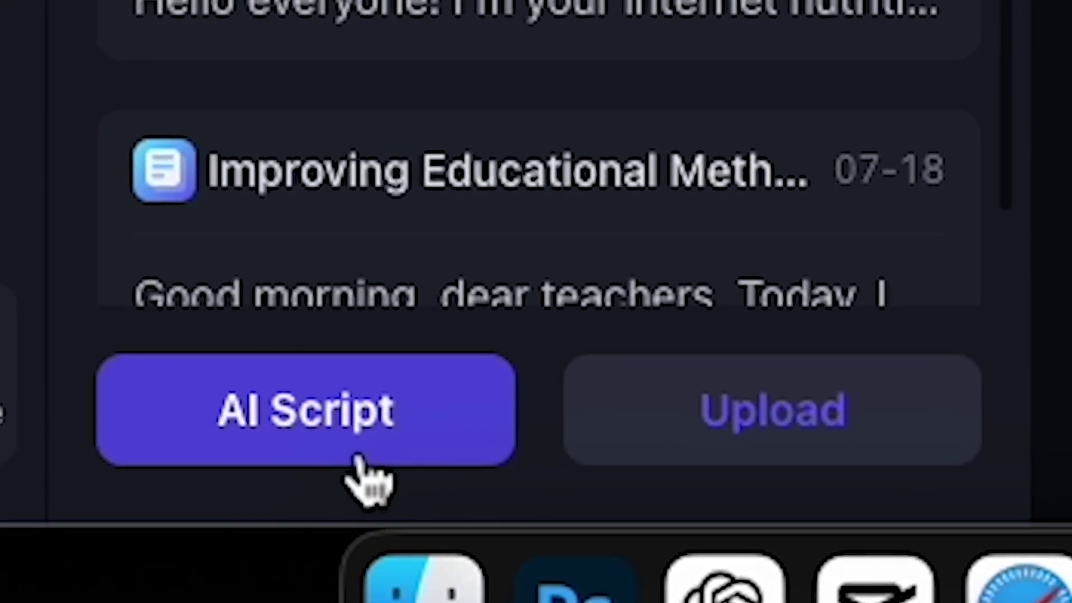
{"action": "left_click", "coordinate": [341, 449]}
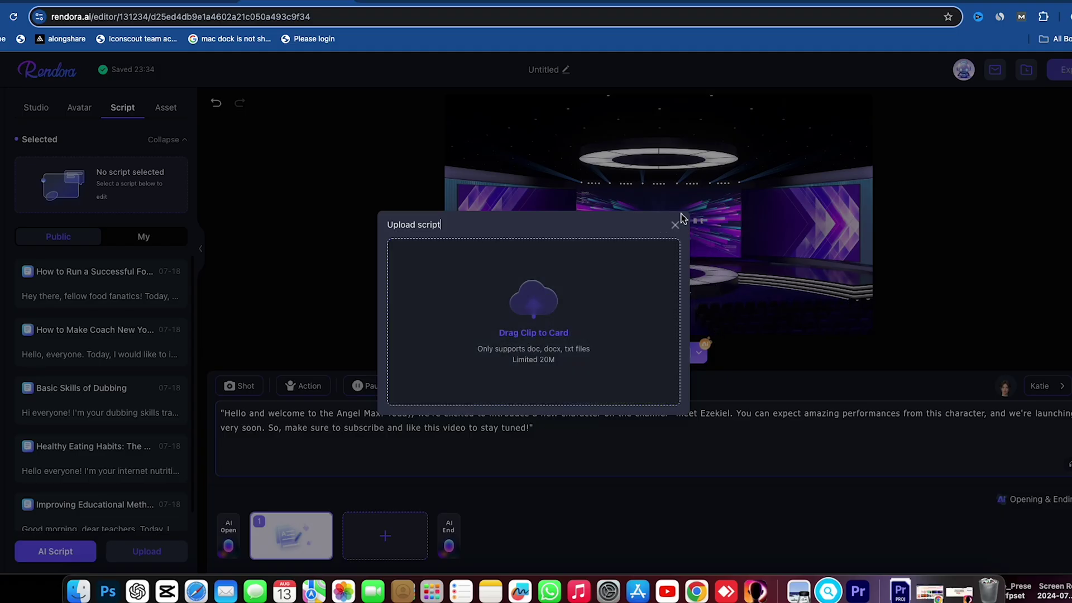
{"action": "left_click", "coordinate": [670, 229]}
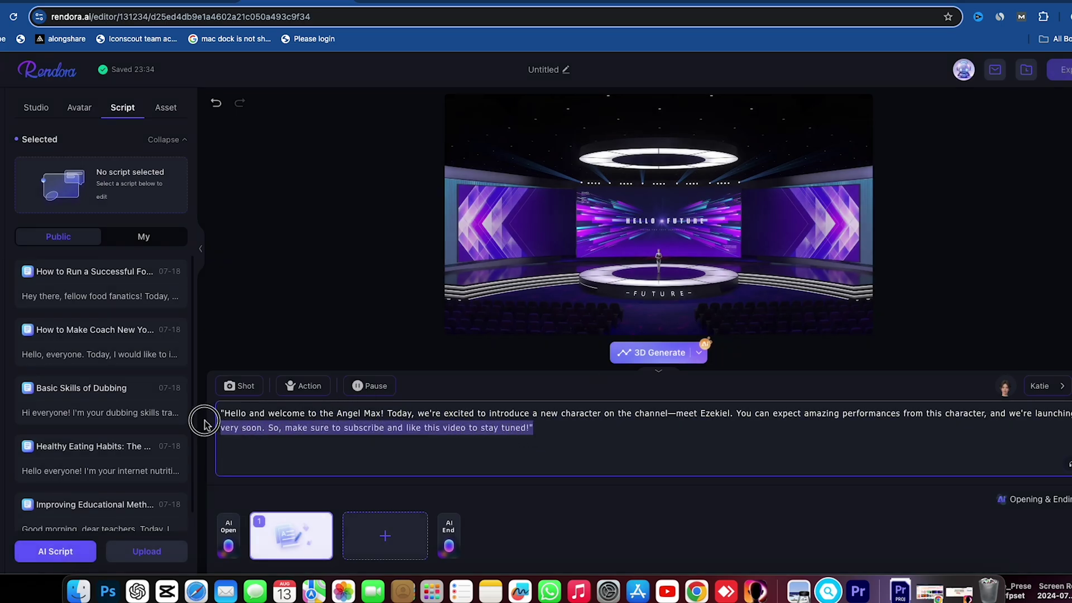
{"action": "left_click", "coordinate": [204, 425]}
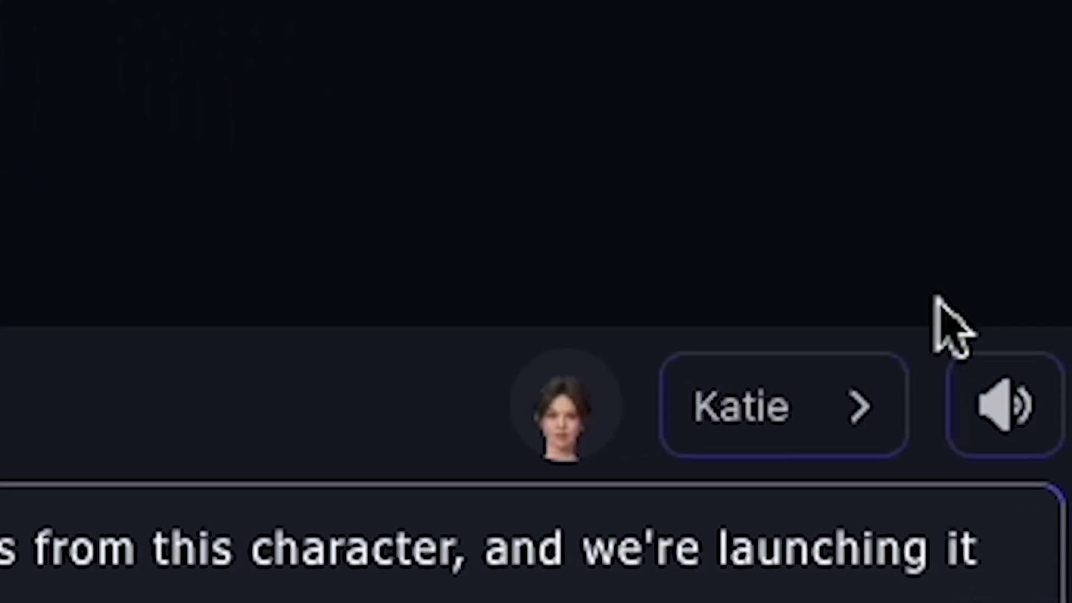
Bring up the voice and performance style settings and browse the voice list
{"action": "left_click", "coordinate": [1021, 379]}
{"action": "left_click", "coordinate": [782, 438]}
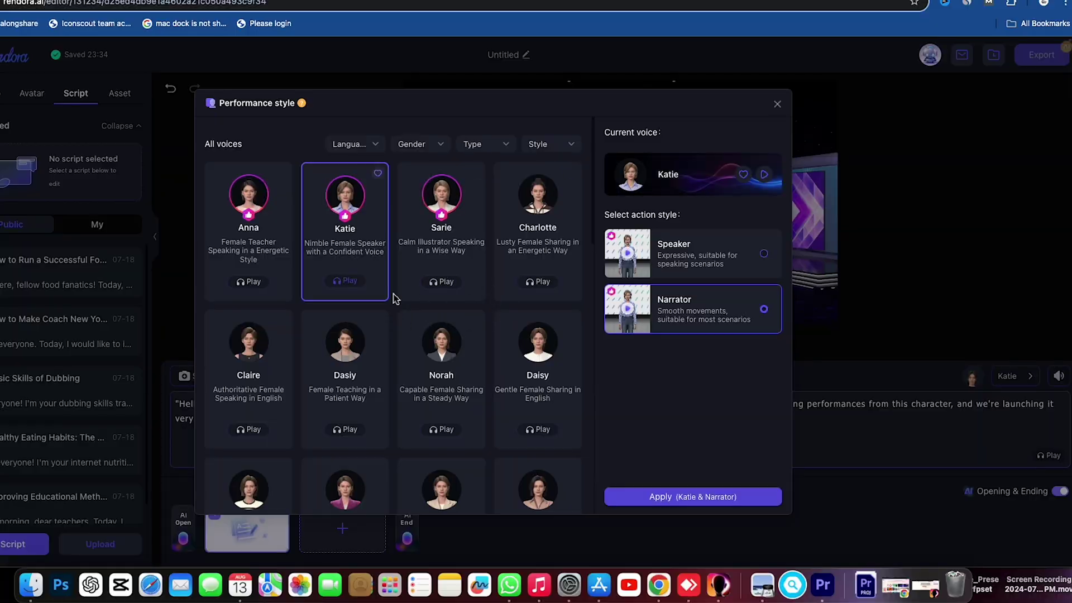
{"action": "scroll", "coordinate": [394, 296], "scroll_direction": "down", "scroll_amount": 7}
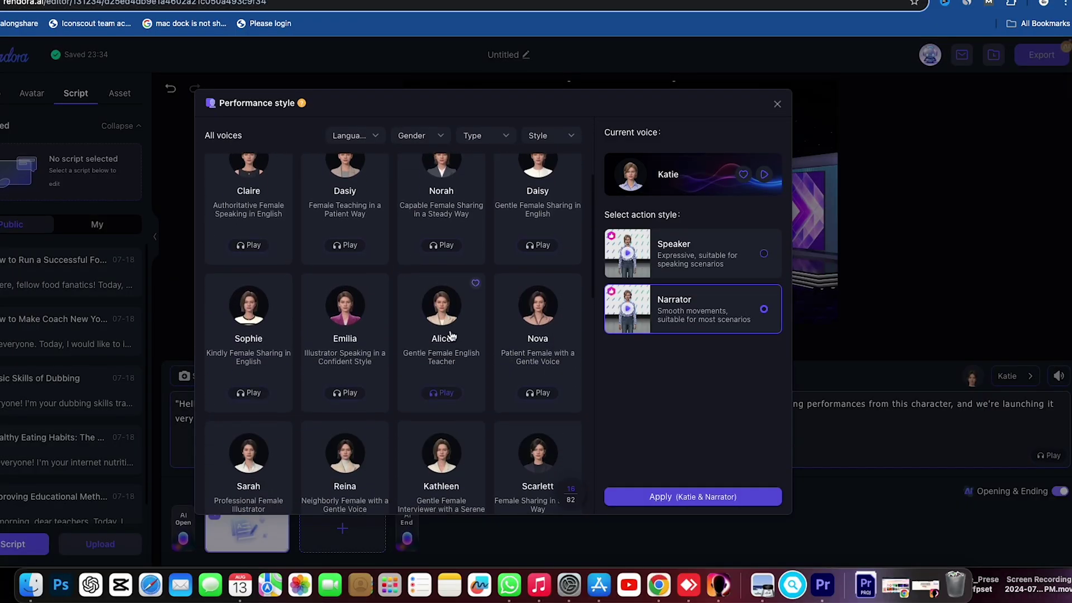
{"action": "scroll", "coordinate": [438, 343], "scroll_direction": "up", "scroll_amount": 5}
{"action": "scroll", "coordinate": [451, 335], "scroll_direction": "up", "scroll_amount": 2}
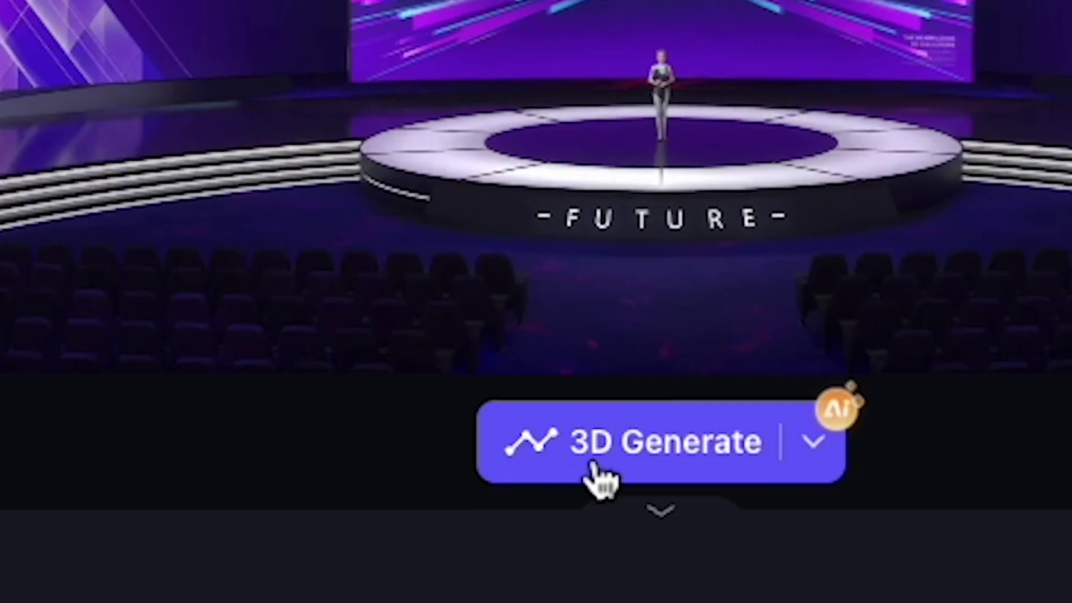
Generate the 23-second 3D video of the avatar reading the script
{"action": "left_click", "coordinate": [624, 443]}
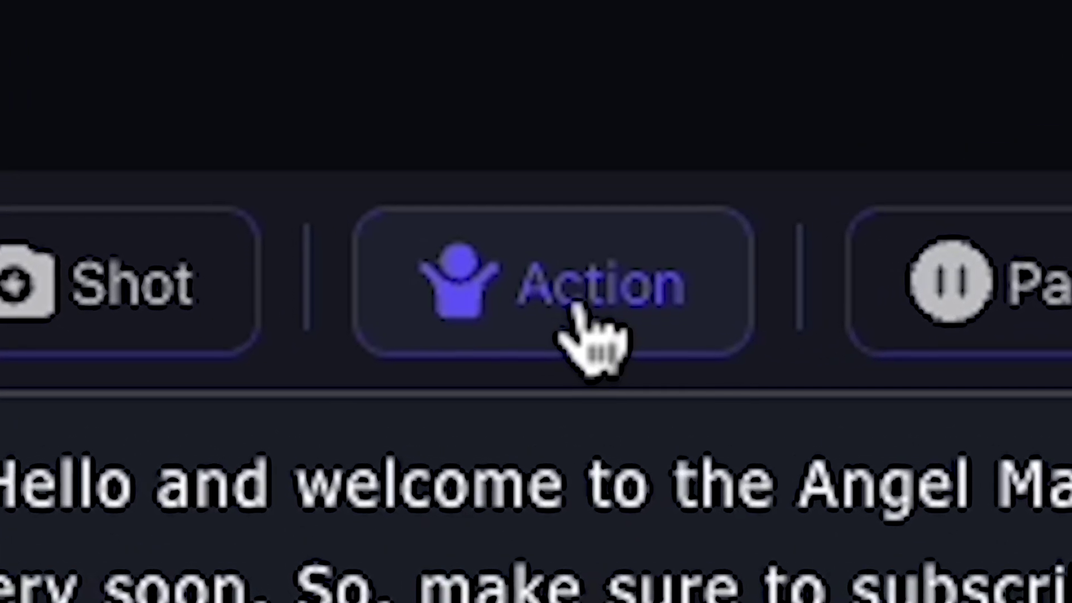
Tag the script's first sentence with the Etiquette Greeting gesture
{"action": "left_click", "coordinate": [305, 394]}
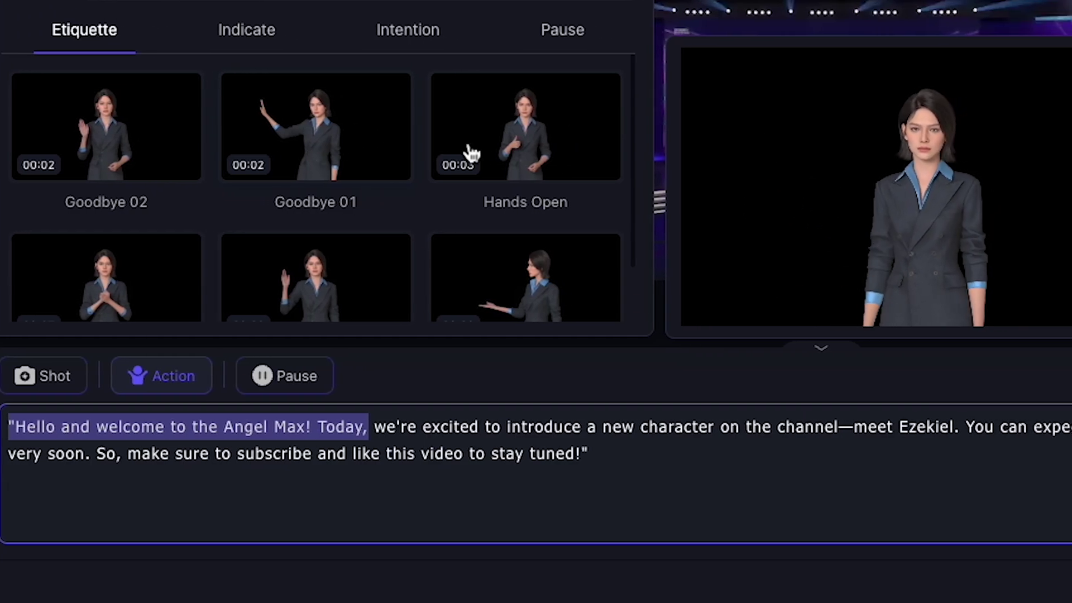
{"action": "scroll", "coordinate": [486, 178], "scroll_direction": "down", "scroll_amount": 2}
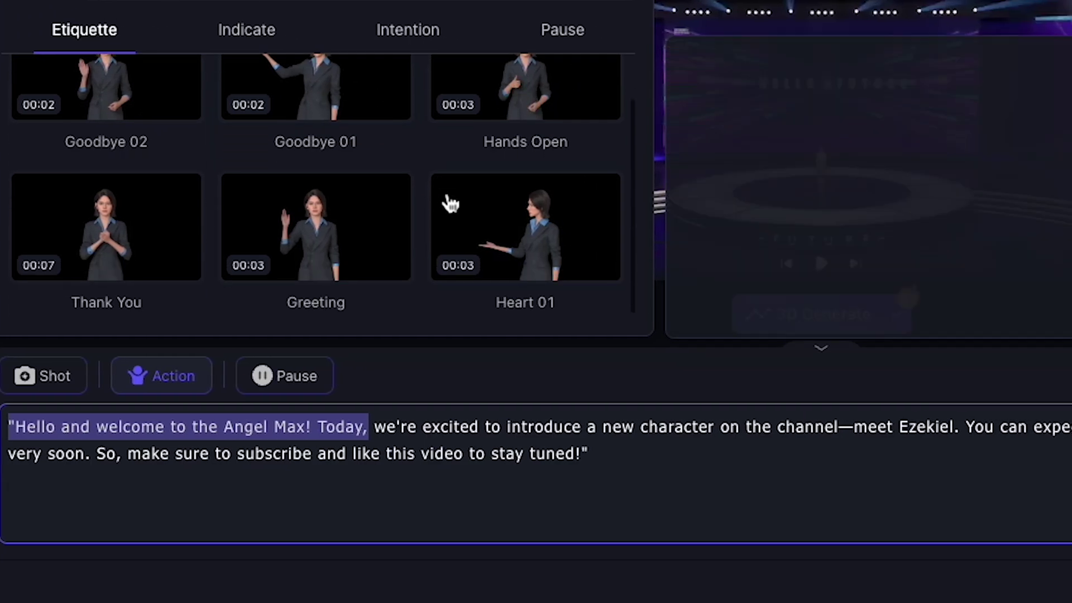
{"action": "left_click", "coordinate": [337, 223]}
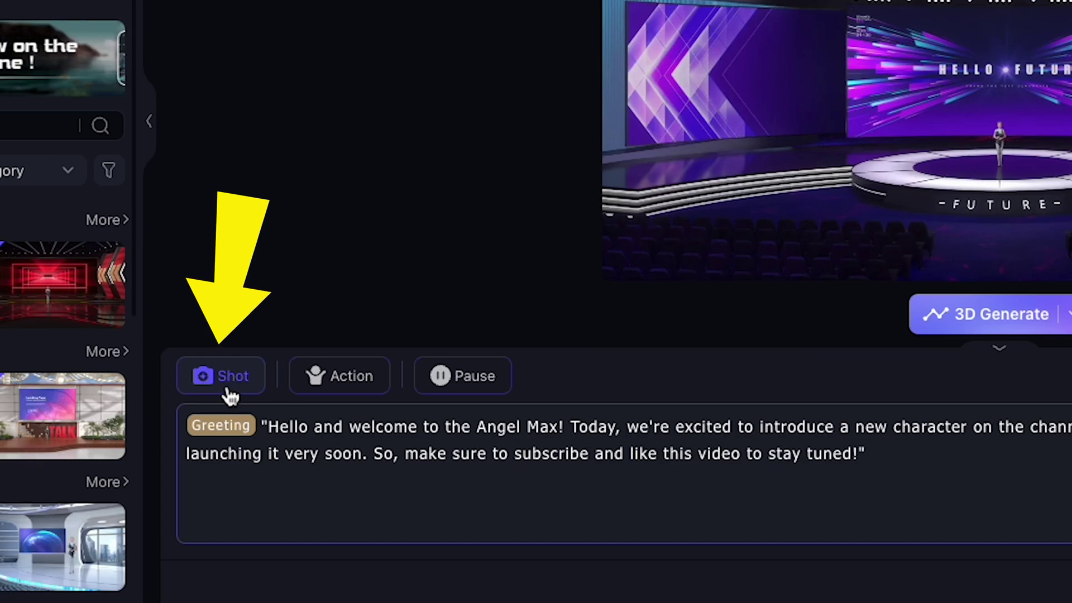
{"action": "left_click", "coordinate": [229, 391]}
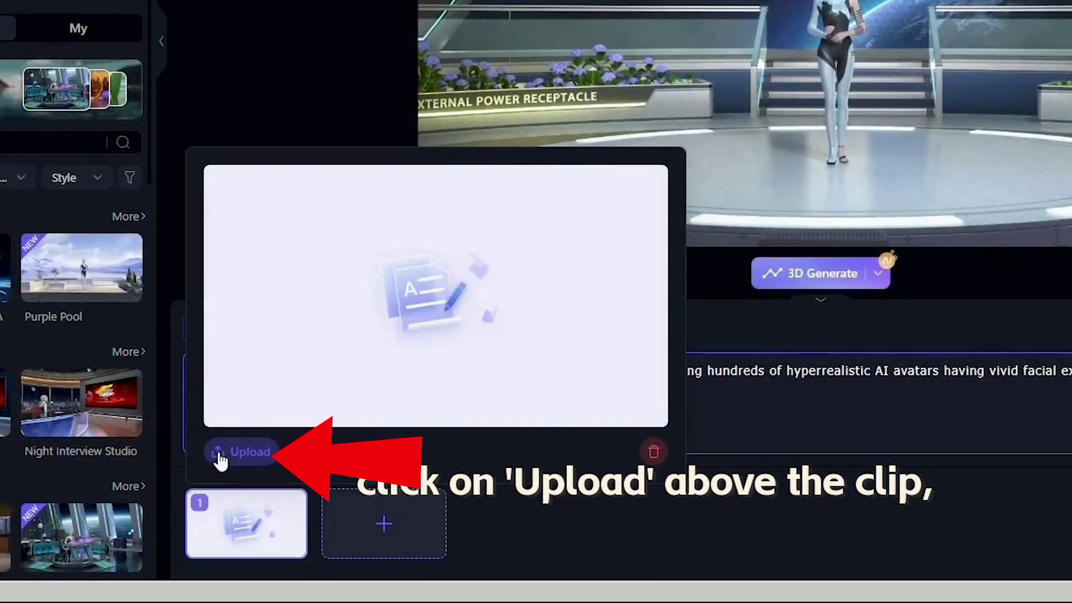
Upload 0.png as the shot's image clip
{"action": "left_click", "coordinate": [219, 446]}
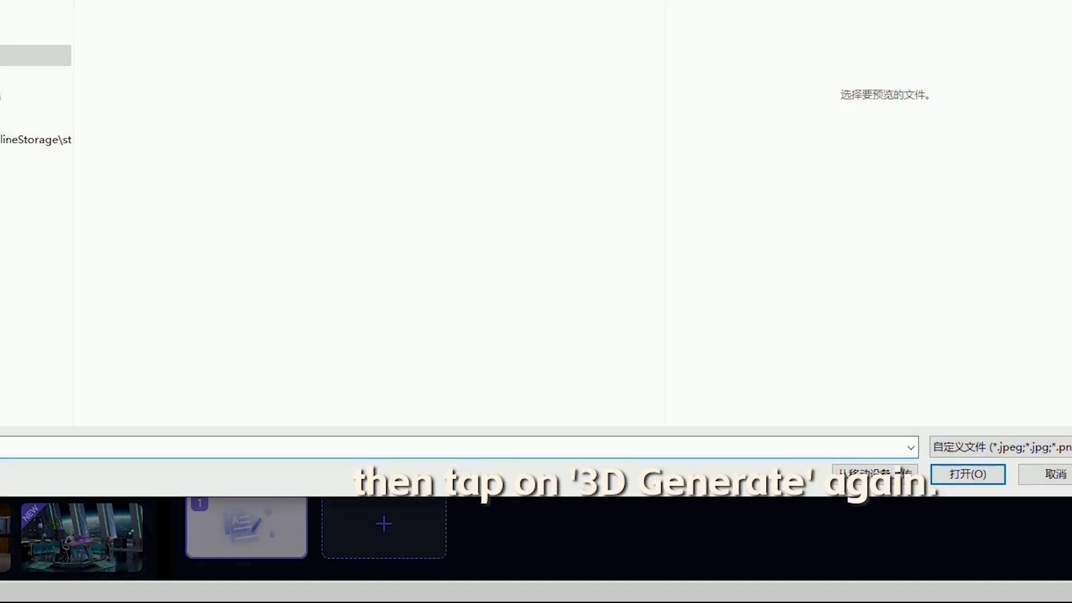
{"action": "left_click", "coordinate": [210, 95]}
{"action": "left_click", "coordinate": [734, 511]}
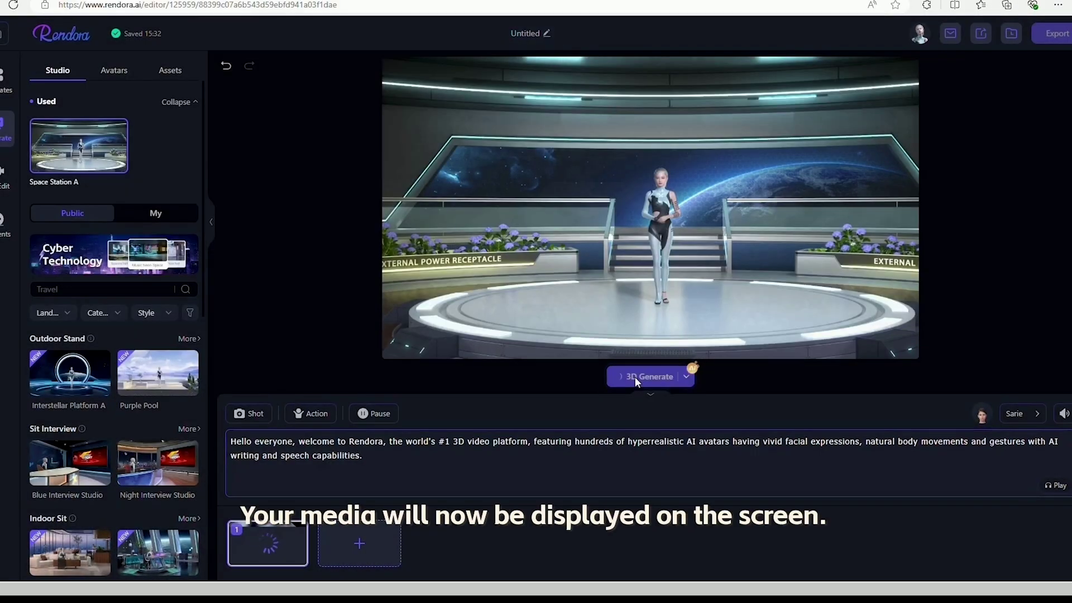
Regenerate the 3D video at 1080P with a Full-Right-Char camera, then continue to Elements
{"action": "left_click", "coordinate": [635, 376]}
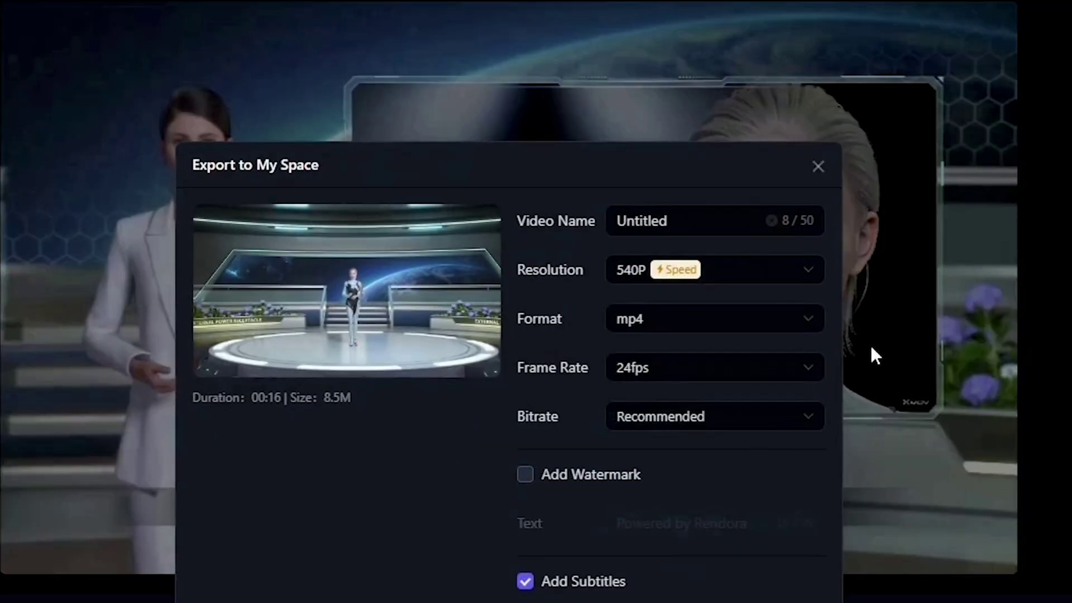
{"action": "left_click", "coordinate": [731, 332]}
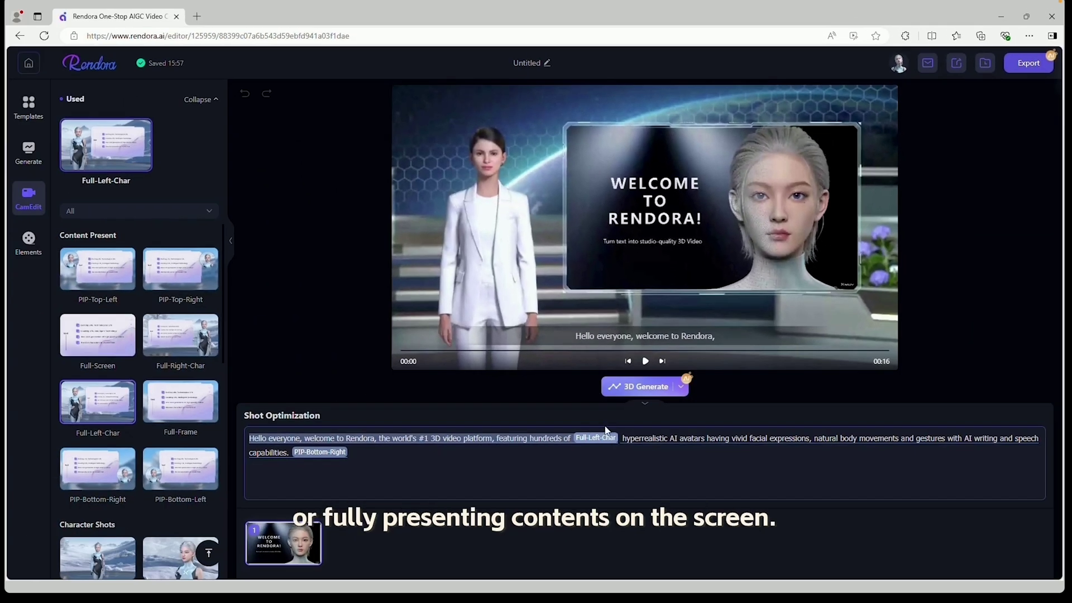
{"action": "left_click", "coordinate": [214, 352]}
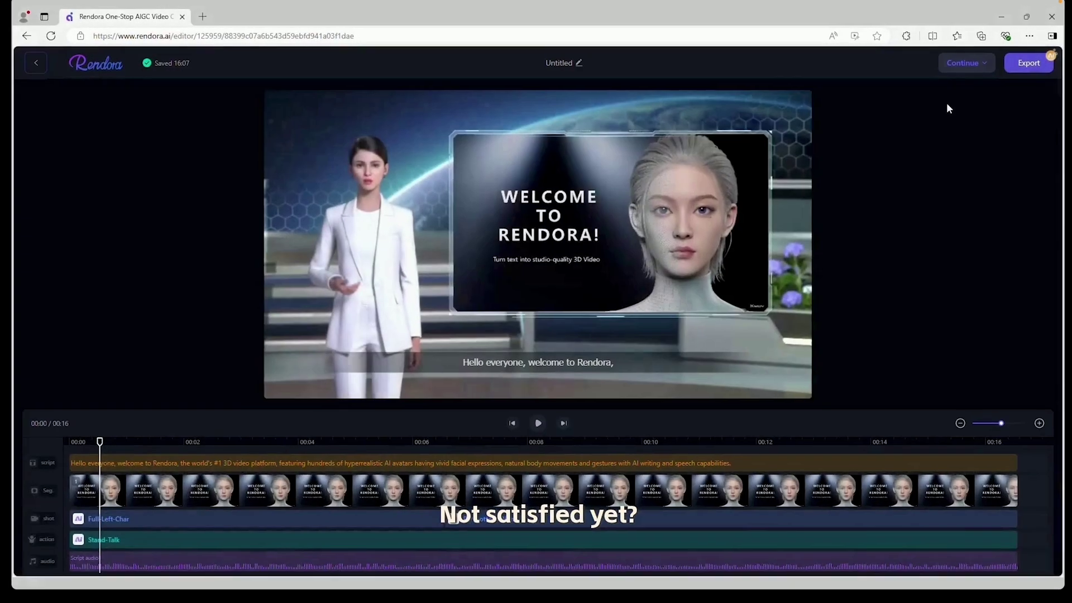
{"action": "left_click", "coordinate": [951, 72]}
{"action": "left_click", "coordinate": [713, 378]}
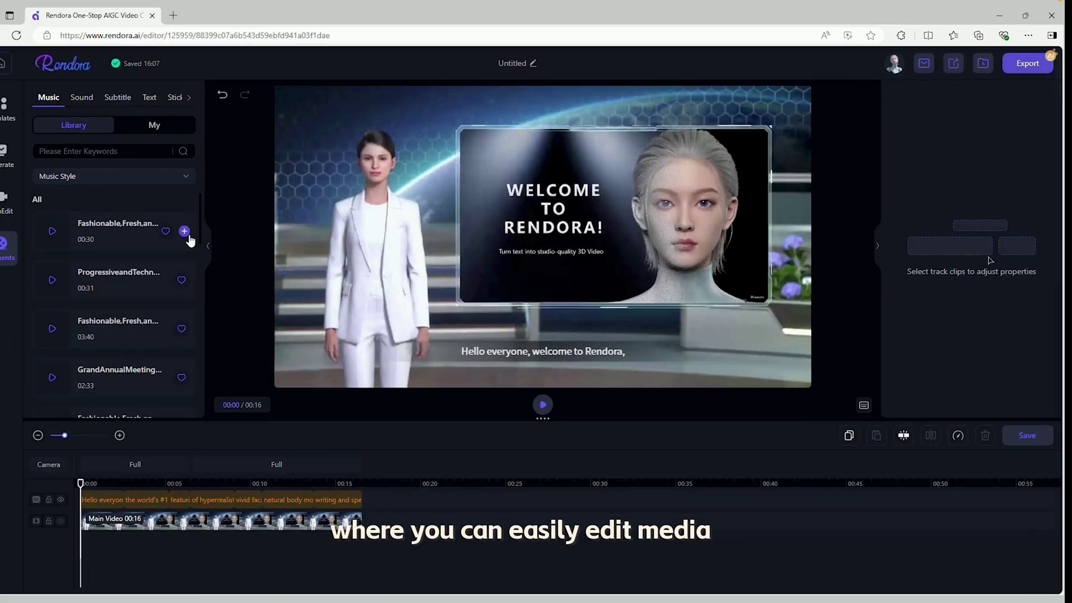
Add the first Music Library track beneath the main video, then switch to text templates
{"action": "left_click", "coordinate": [201, 231]}
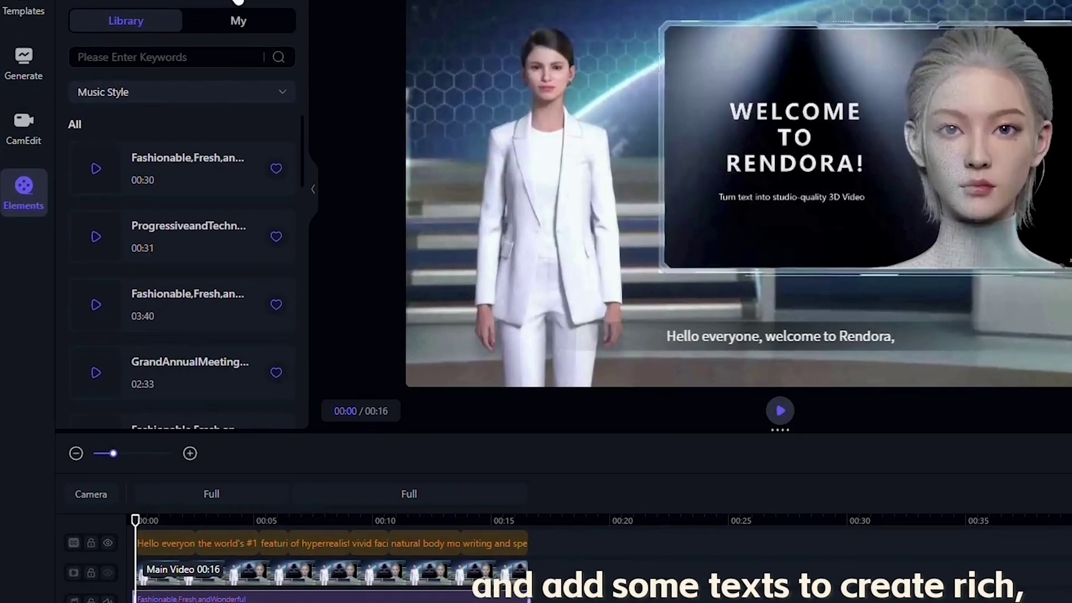
{"action": "left_click", "coordinate": [167, 98]}
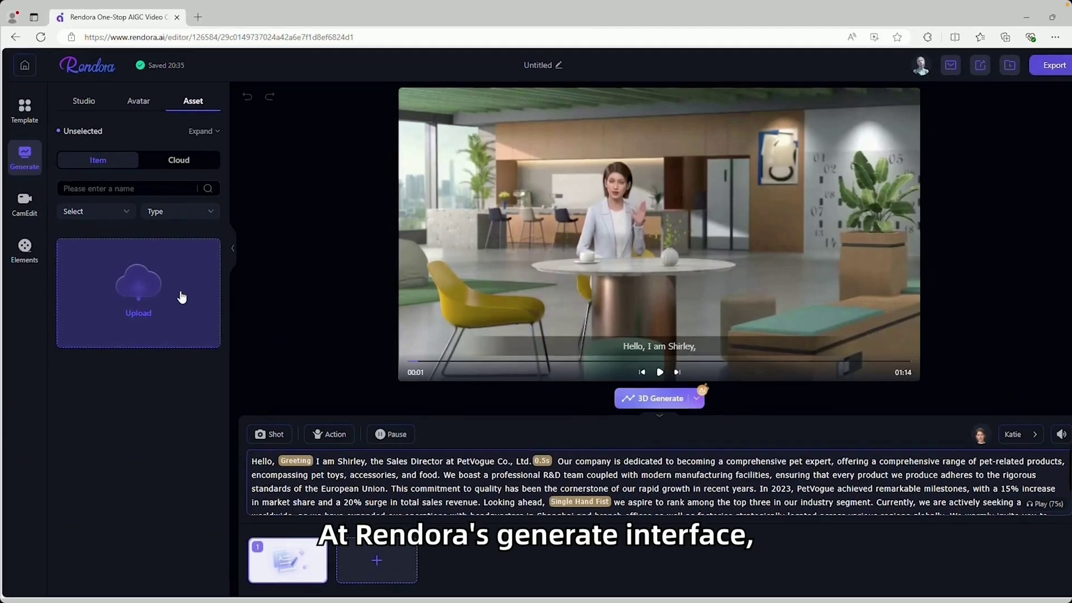
Check the supported file formats for the Asset panel's Upload option
{"action": "mouse_move", "coordinate": [170, 297]}
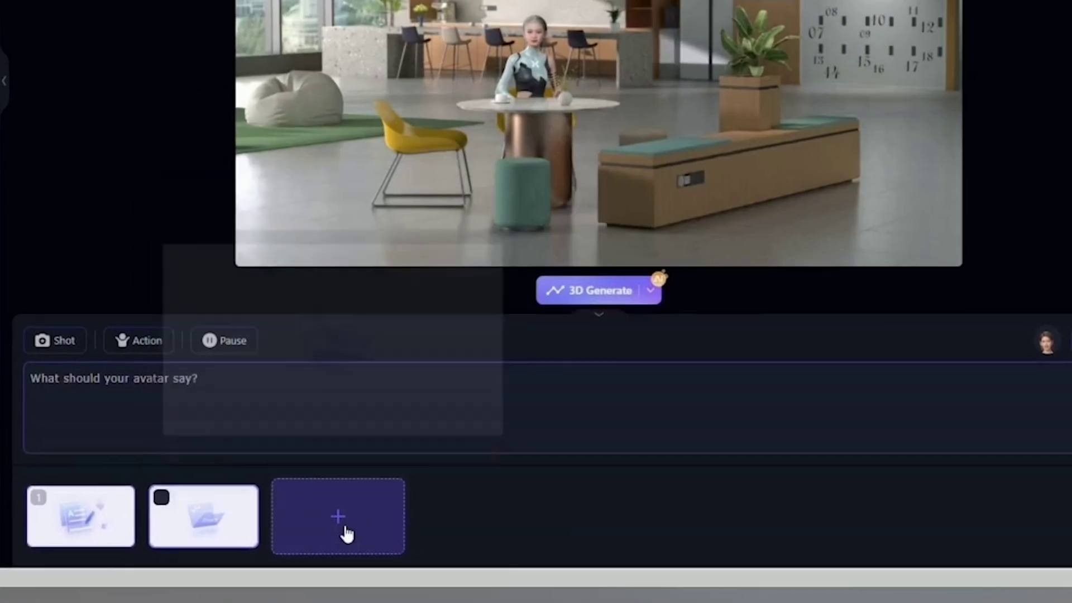
Add five more shot cards so the project has seven shots
{"action": "left_click", "coordinate": [344, 533]}
{"action": "left_click", "coordinate": [469, 536]}
{"action": "left_click", "coordinate": [530, 545]}
{"action": "left_click", "coordinate": [753, 550]}
{"action": "left_click", "coordinate": [818, 544]}
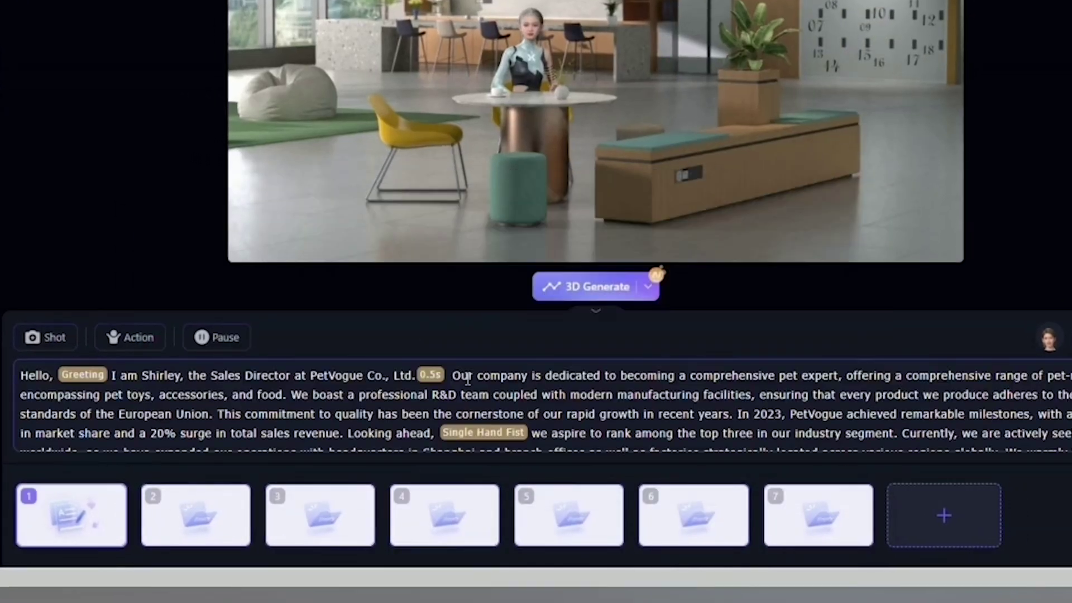
Delete shot 1's script text after 'accessories,' and browse the slide image files
{"action": "left_click_drag", "start_coordinate": [452, 376], "coordinate": [210, 547]}
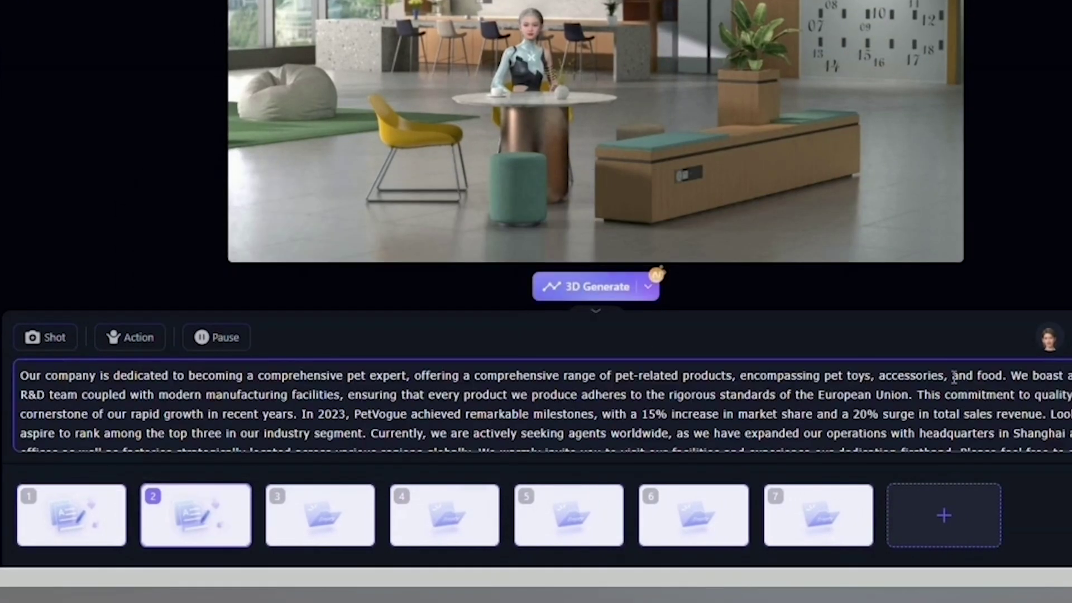
{"action": "left_click", "coordinate": [954, 377]}
{"action": "key", "text": "ctrl+shift+End"}
{"action": "key", "text": "Delete"}
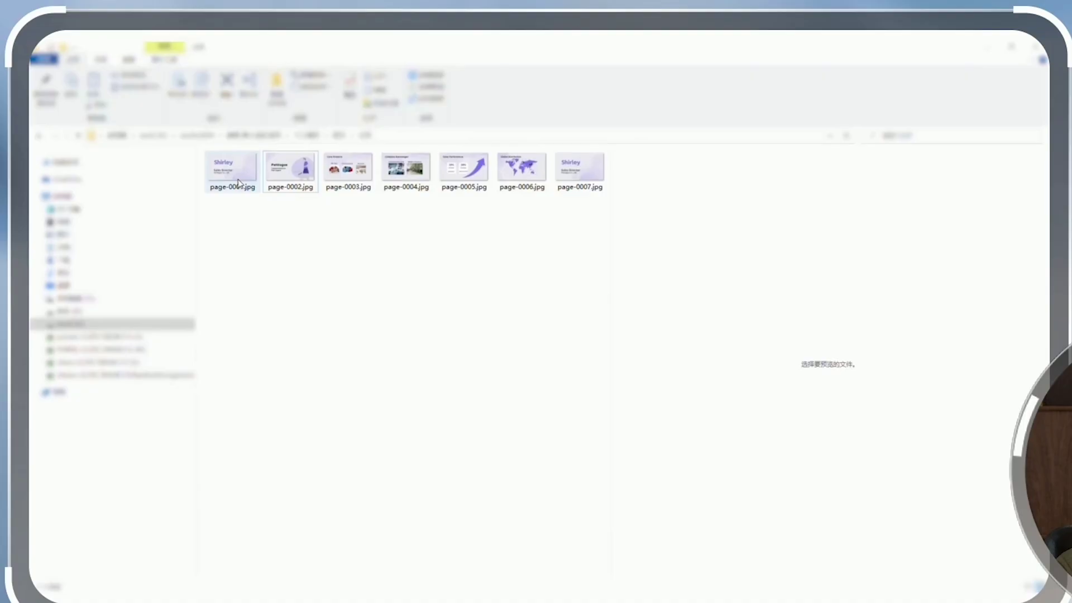
{"action": "left_click", "coordinate": [233, 170]}
{"action": "key", "text": "Right"}
{"action": "key", "text": "Right"}
{"action": "key", "text": "Right"}
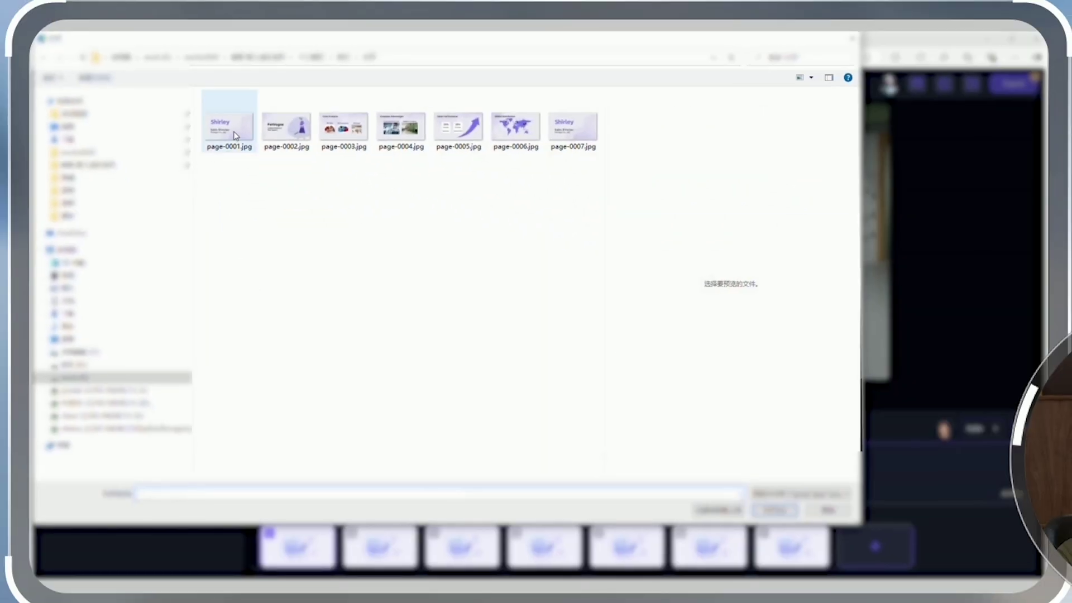
Upload the PetVogue slide images and PDF, placing pages on shots 2 onward, and choose page-0003.jpg
{"action": "left_click", "coordinate": [391, 167]}
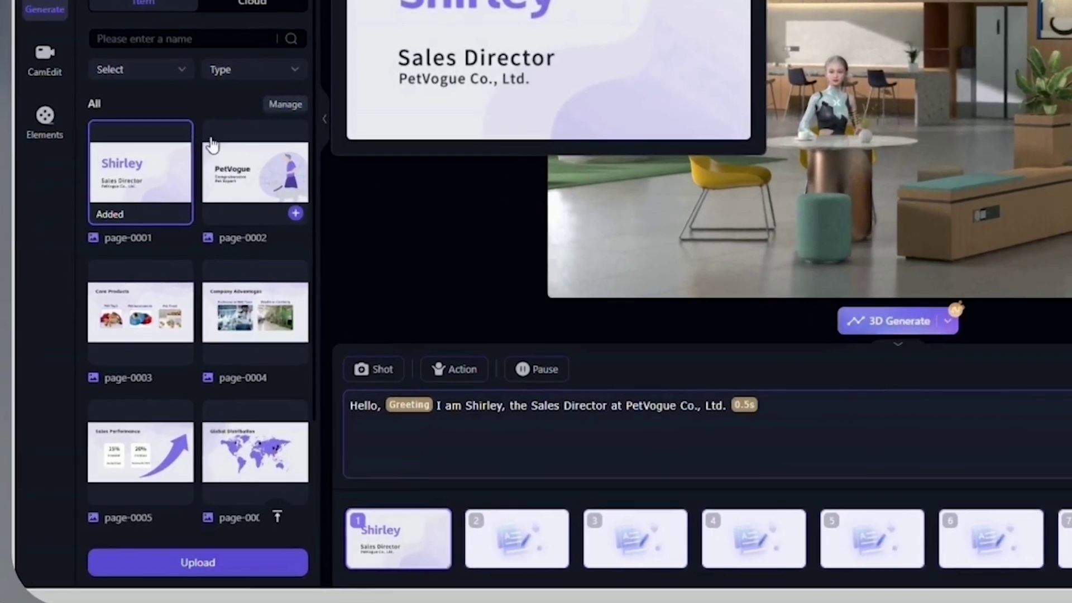
{"action": "left_click_drag", "start_coordinate": [211, 145], "coordinate": [516, 539]}
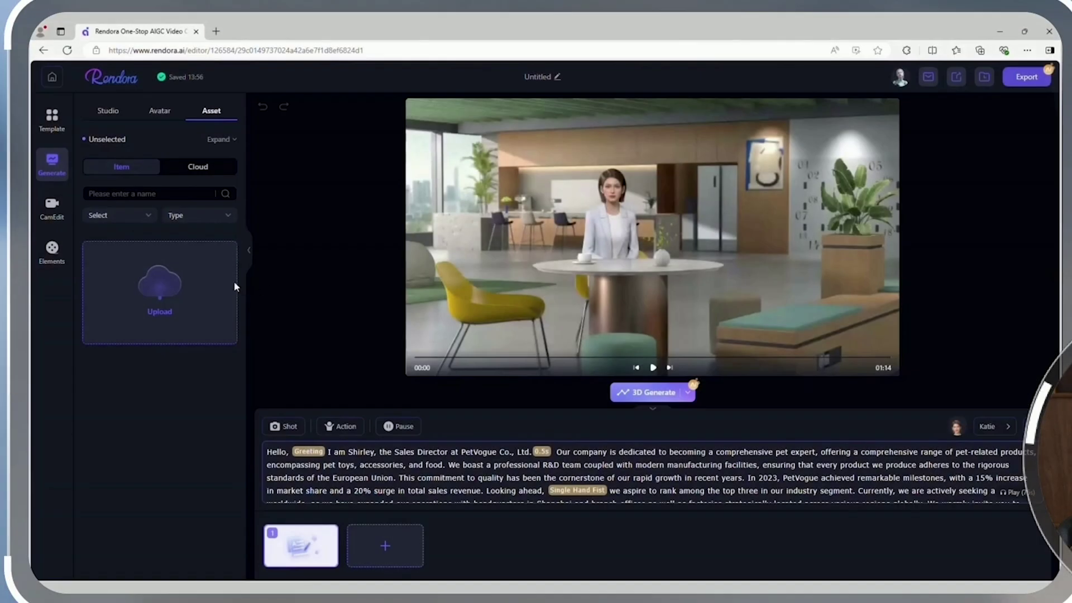
{"action": "left_click", "coordinate": [234, 287]}
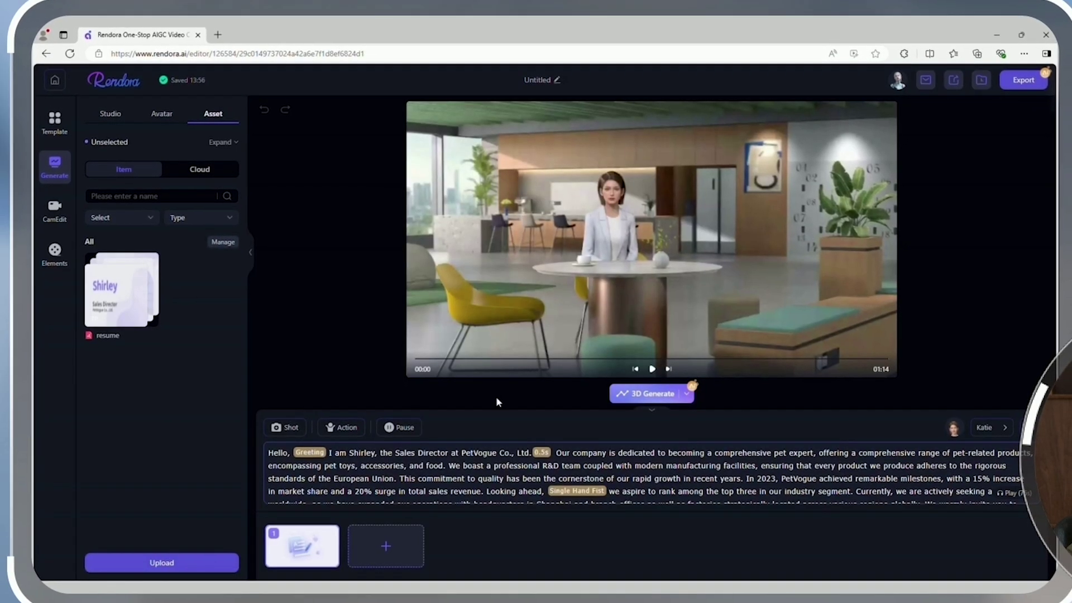
{"action": "left_click_drag", "start_coordinate": [121, 289], "coordinate": [311, 540]}
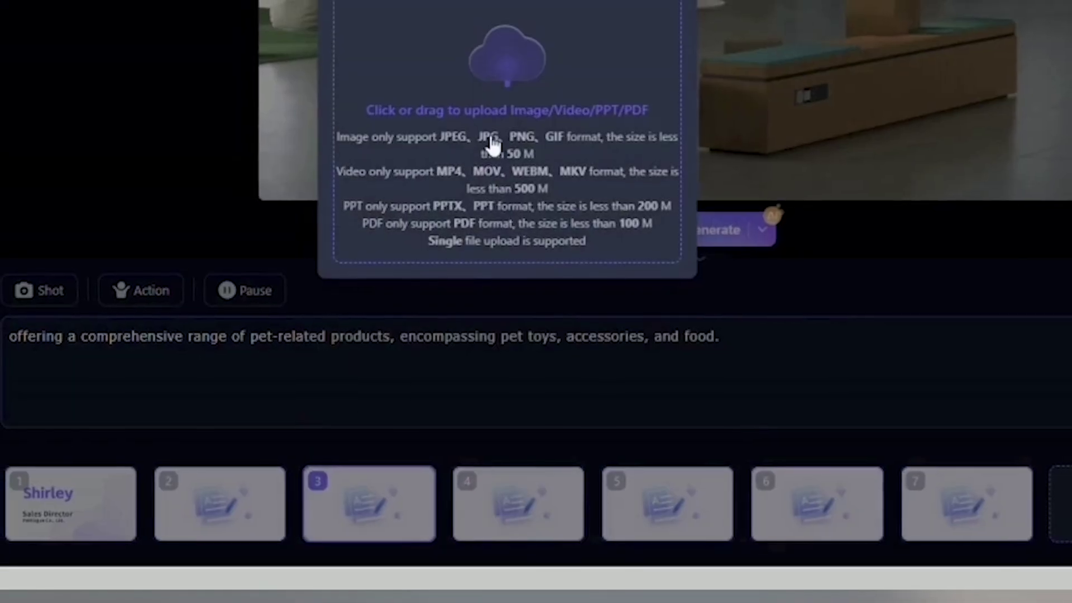
{"action": "left_click", "coordinate": [337, 424]}
{"action": "left_click", "coordinate": [337, 76]}
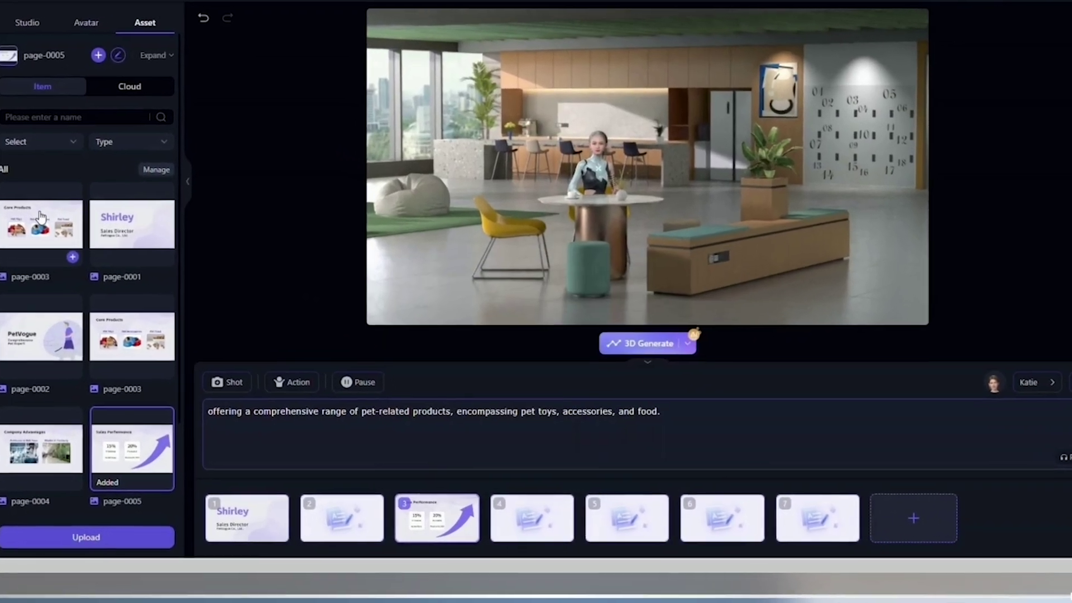
Place page-0003 on shot 3 and replace shot 5's media with the local 5-motion2 video
{"action": "left_click_drag", "start_coordinate": [114, 269], "coordinate": [430, 505]}
{"action": "mouse_move", "coordinate": [433, 502]}
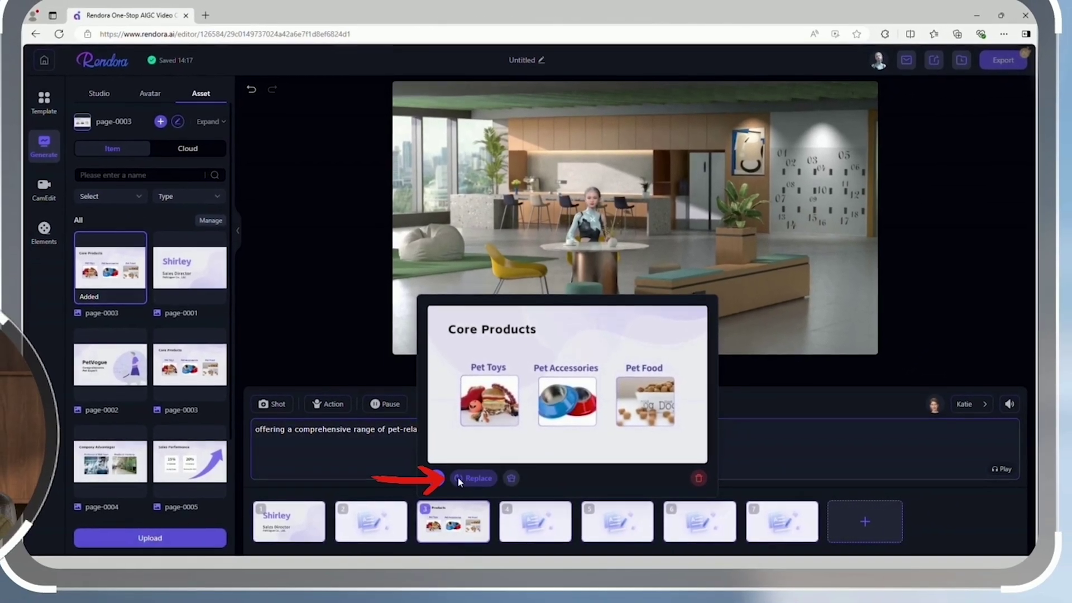
{"action": "left_click", "coordinate": [457, 477]}
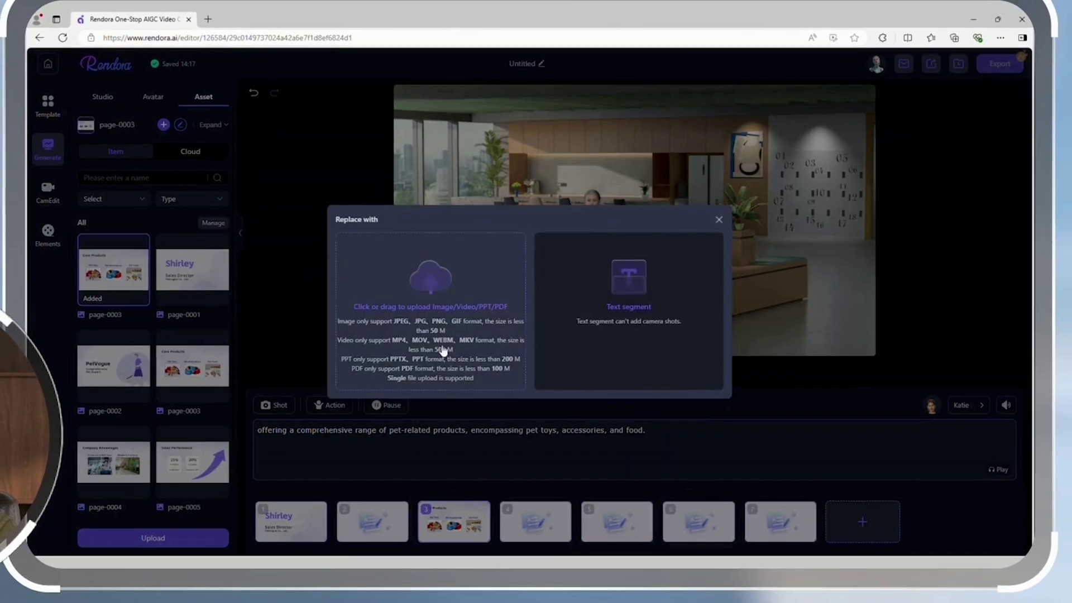
{"action": "left_click", "coordinate": [446, 352]}
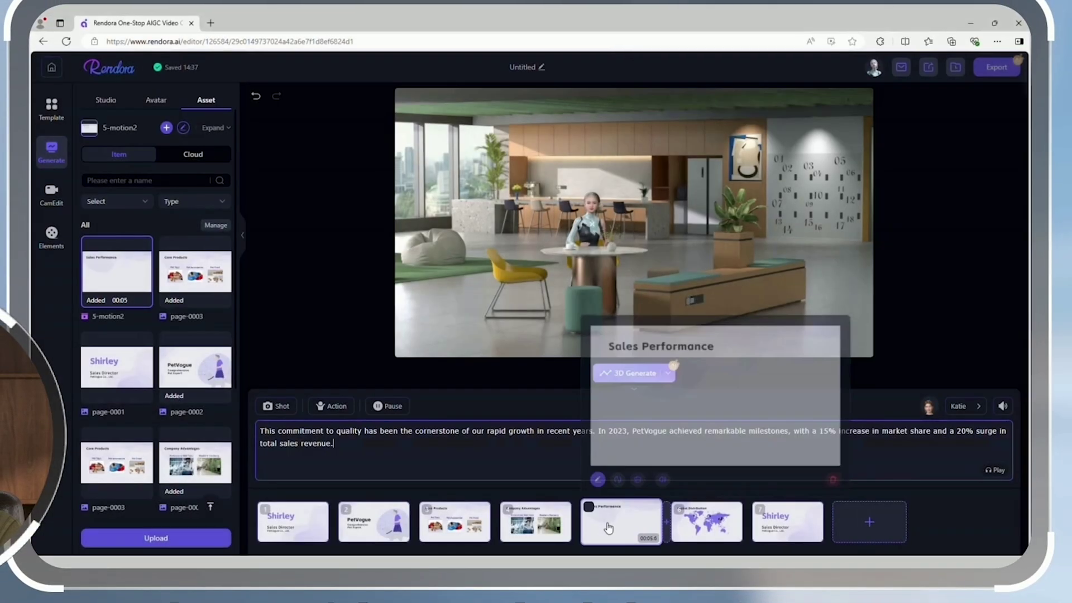
{"action": "mouse_move", "coordinate": [673, 484]}
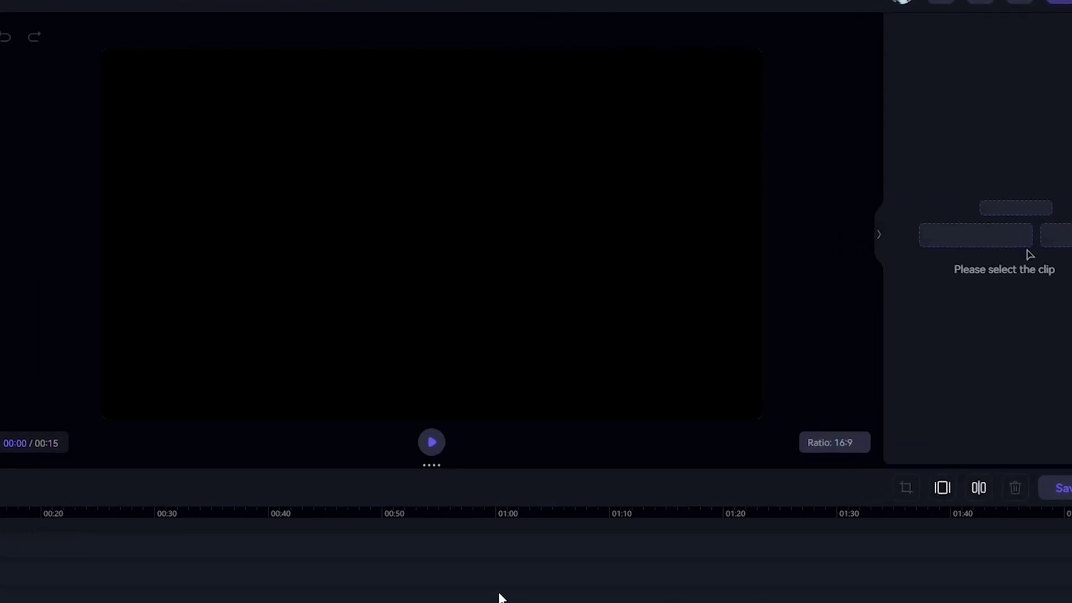
Edit the Sales Performance clip: adjust its zoom, make it fill the frame, and bring up the cutting options
{"action": "left_click", "coordinate": [762, 291]}
{"action": "left_click_drag", "start_coordinate": [966, 234], "coordinate": [961, 236]}
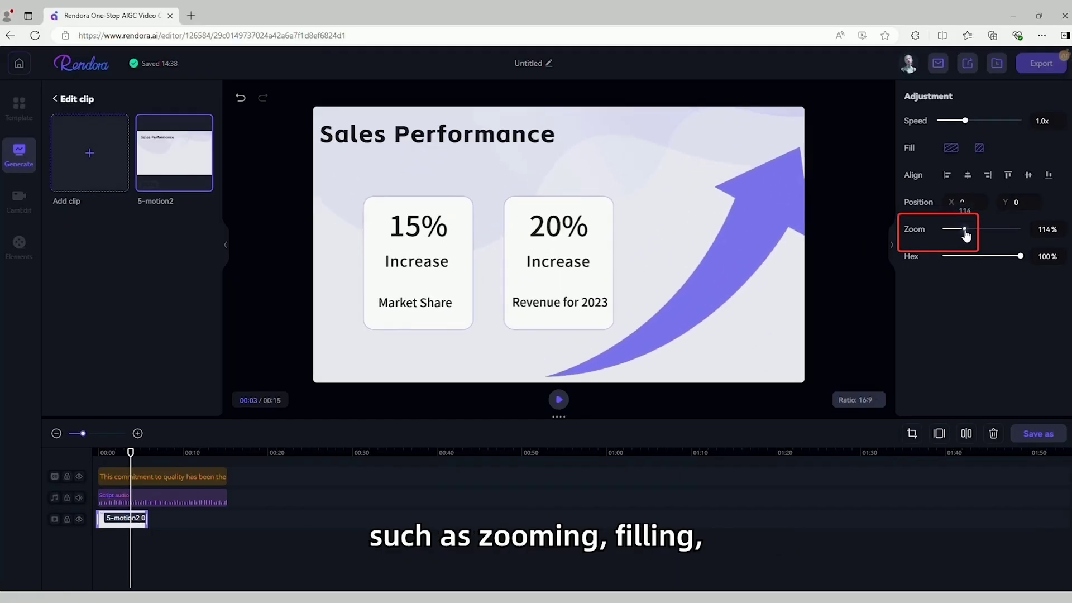
{"action": "left_click", "coordinate": [982, 150]}
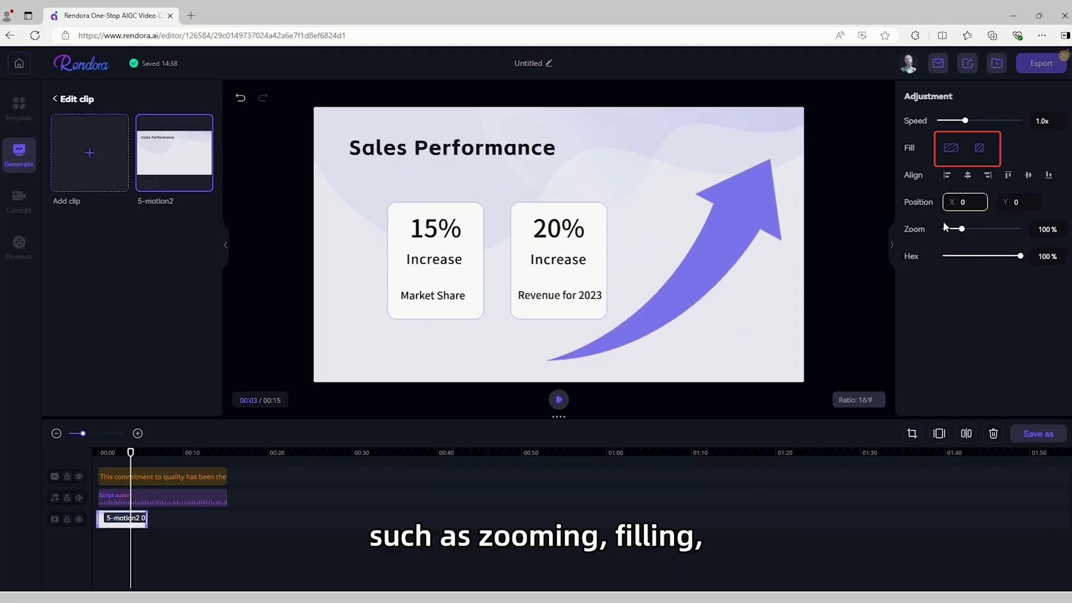
{"action": "left_click", "coordinate": [913, 434]}
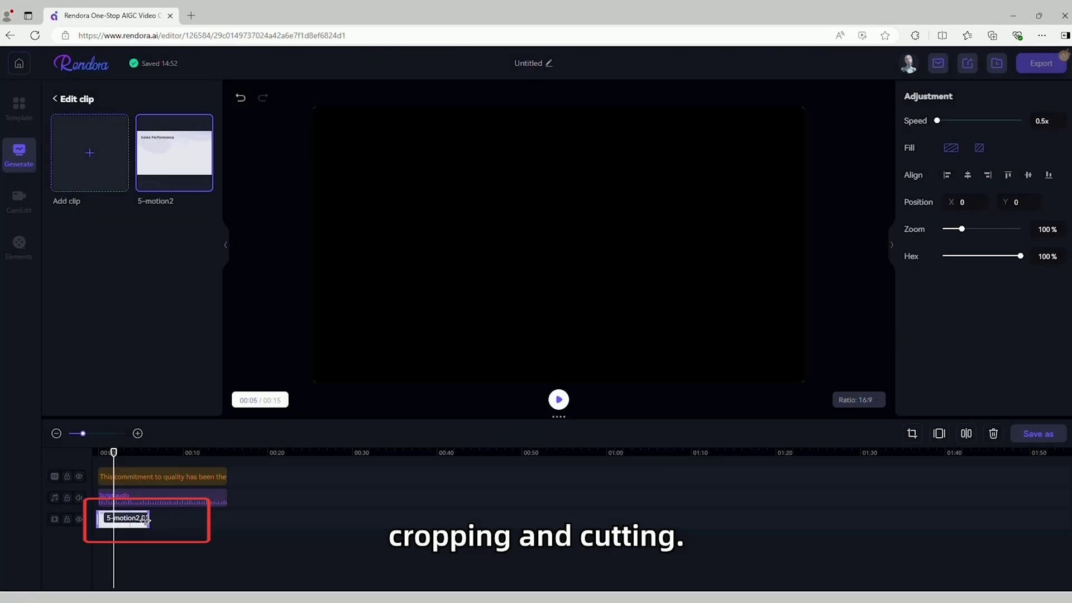